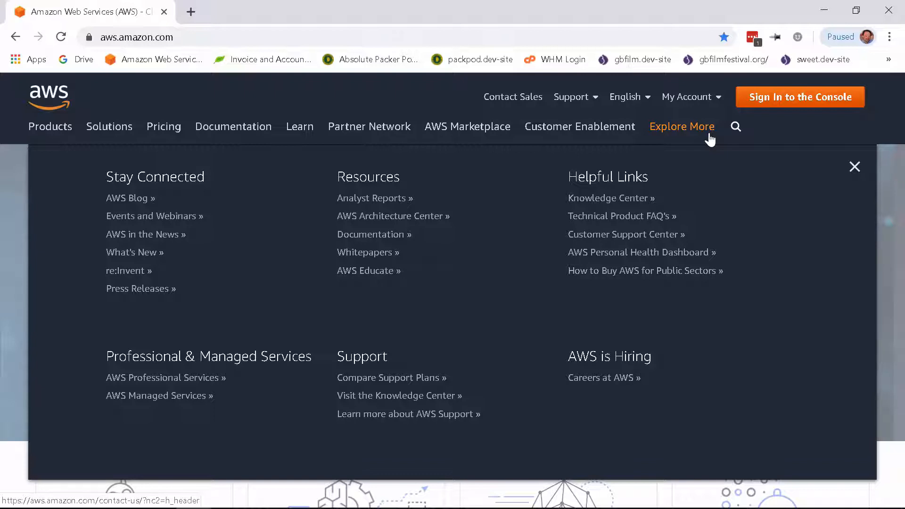
Step: Open the AWS Management Console from the AWS home page and sign in as the root user
mouse_move(694, 97)
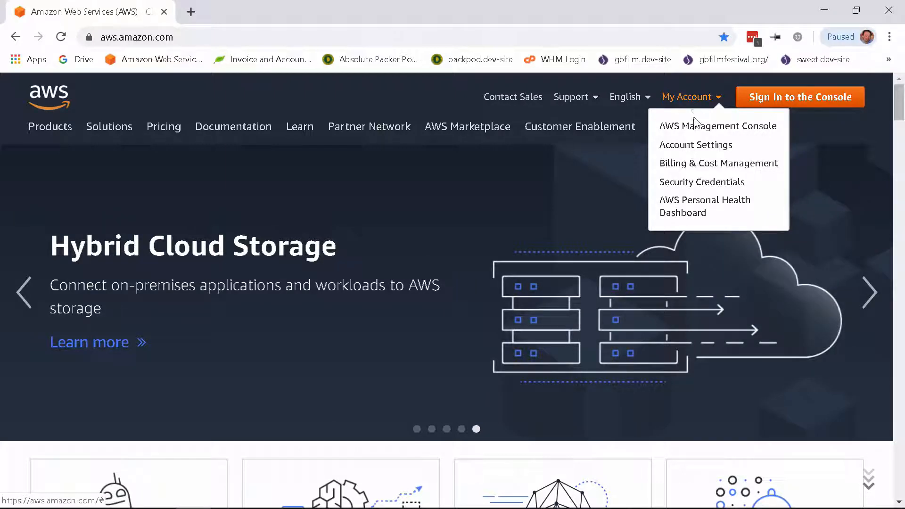
click(697, 129)
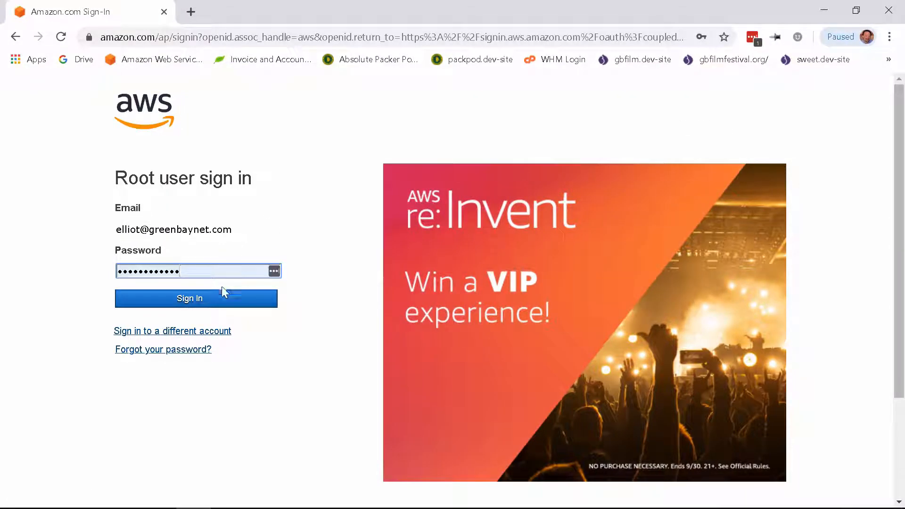
click(216, 301)
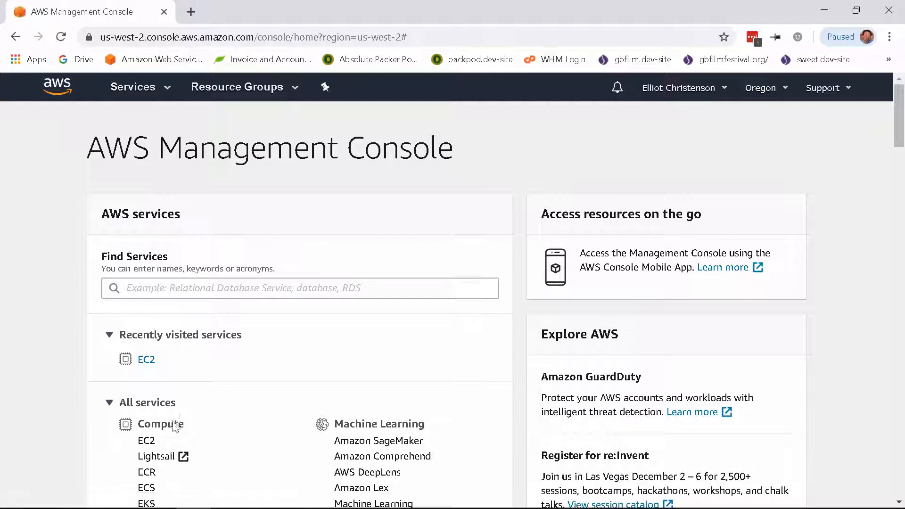
Step: Open the EC2 service and display its list of instances
click(147, 362)
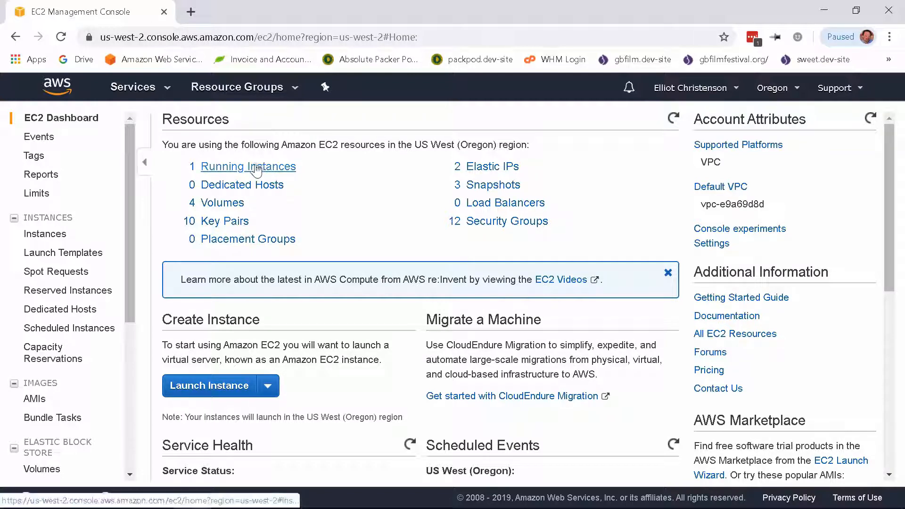
click(45, 236)
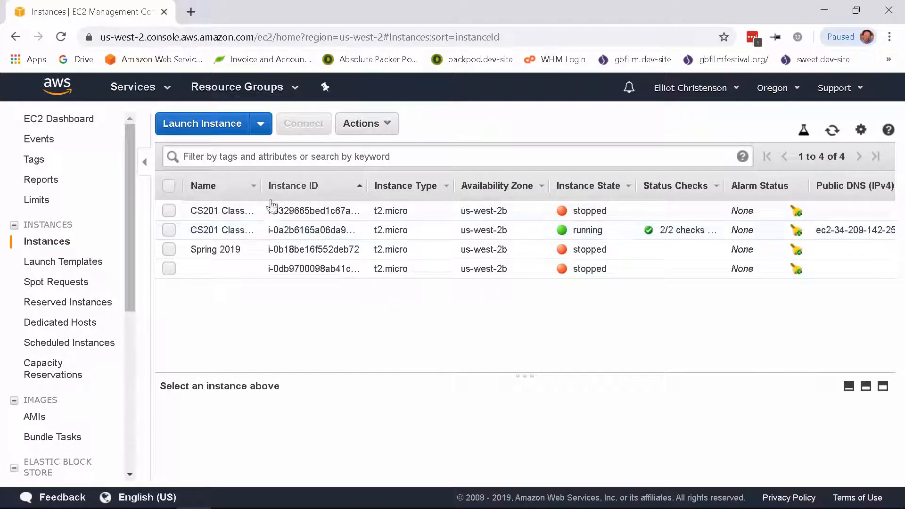
drag(262, 194, 296, 193)
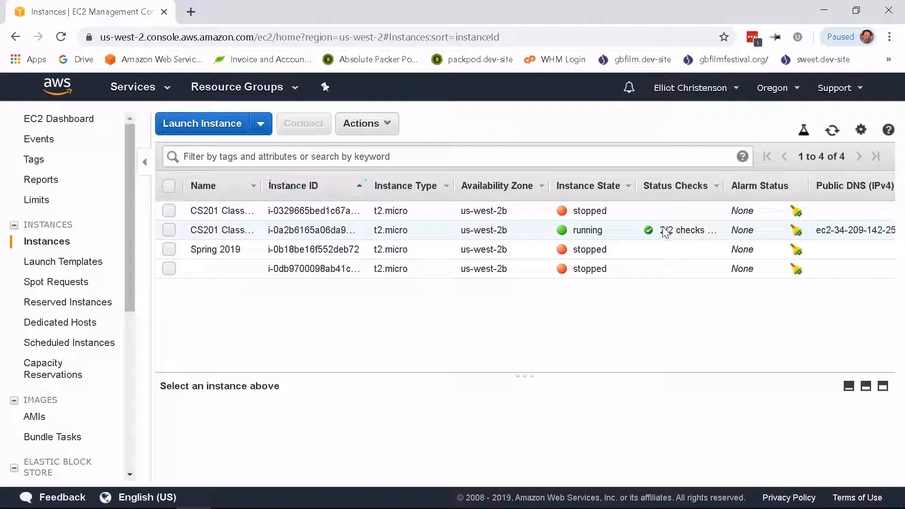
Step: Select the running CS201 Class 3 Server instance and copy its Public DNS (IPv4) address
click(666, 231)
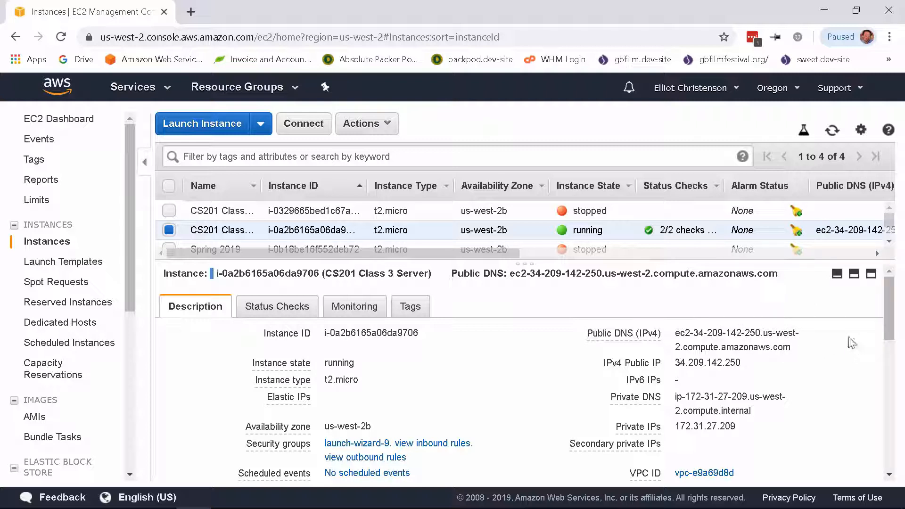
mouse_move(795, 347)
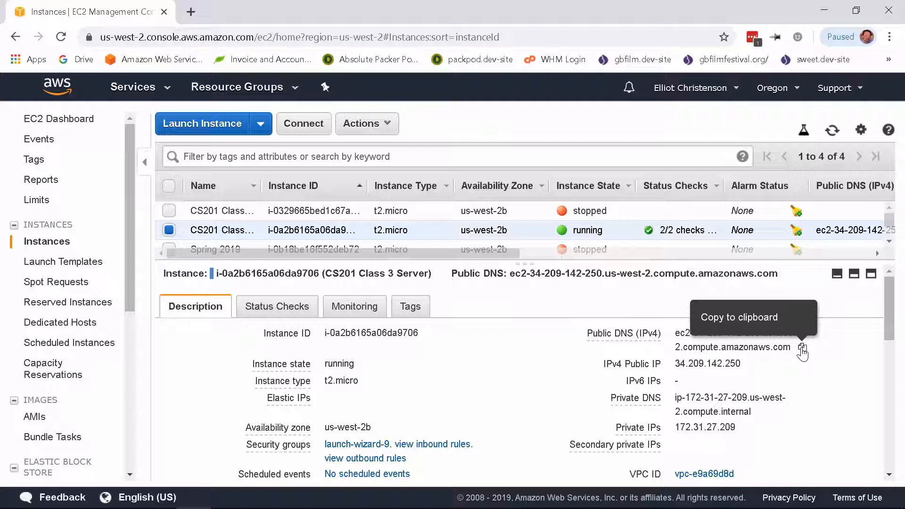
click(802, 349)
key(ctrl+c)
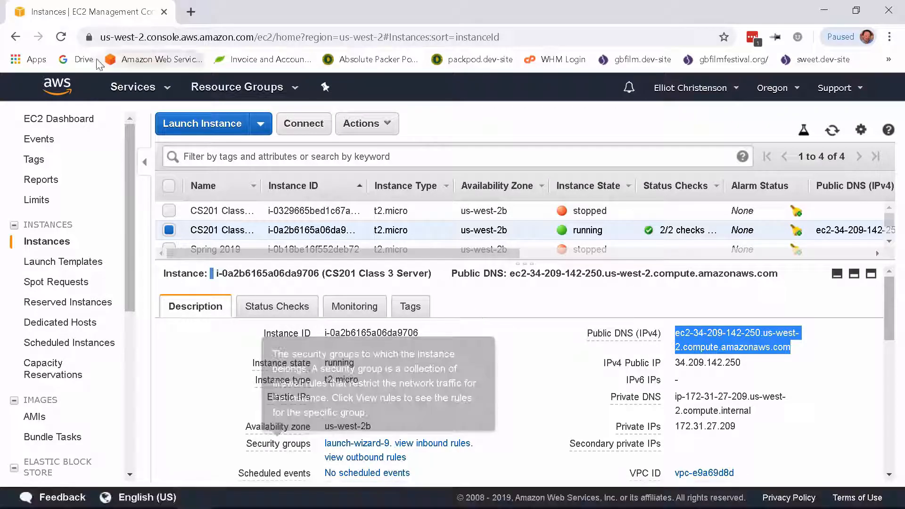
Step: Minimize the browser, move the Cyberduck shortcut into the desktop's Apps group, and launch Cyberduck
click(824, 11)
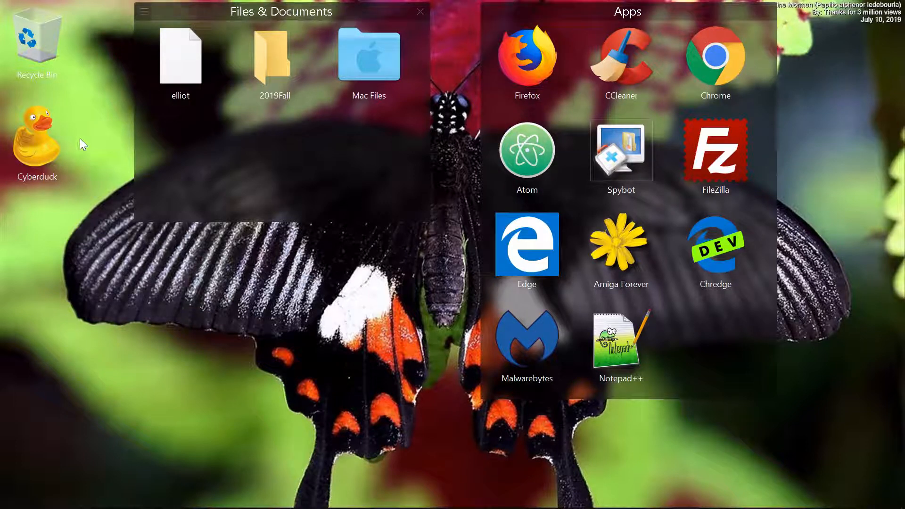
drag(59, 141, 718, 341)
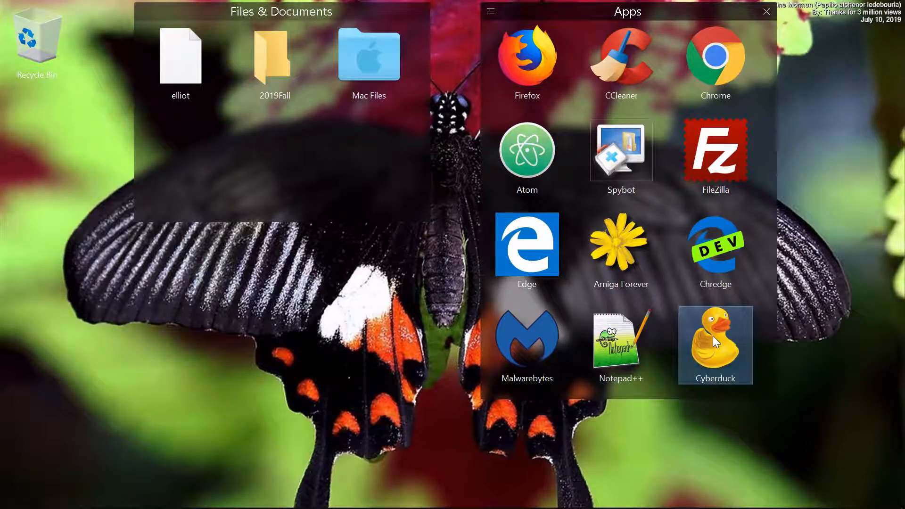
double_click(715, 365)
mouse_move(654, 502)
mouse_move(531, 503)
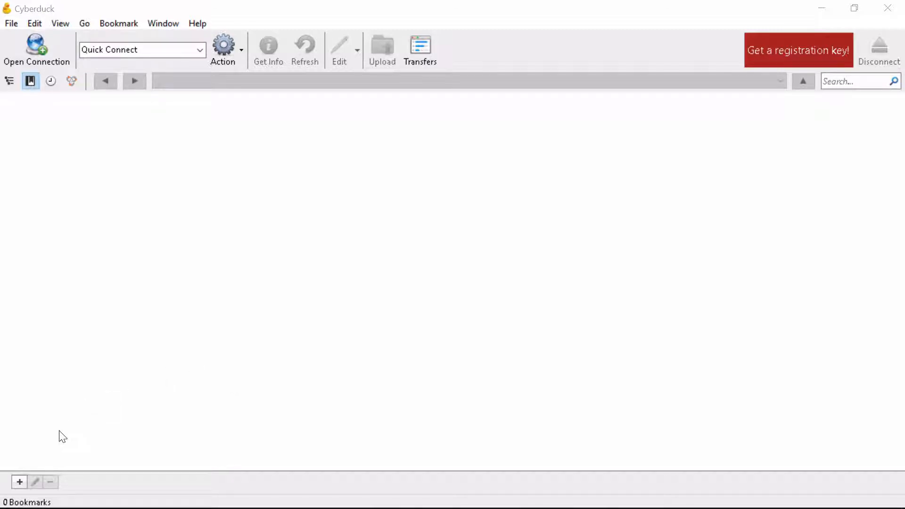
Step: Create a new bookmark and set its protocol to SFTP (SSH File Transfer Protocol)
click(19, 483)
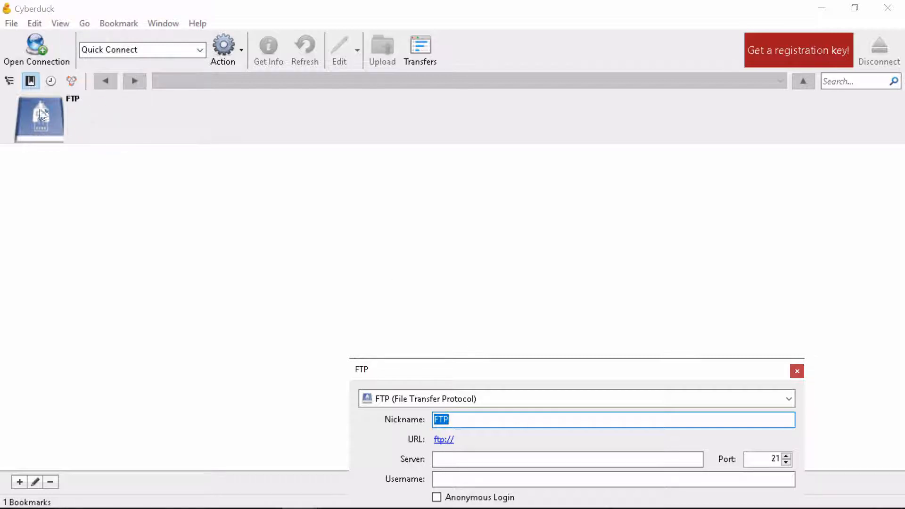
drag(479, 377, 348, 183)
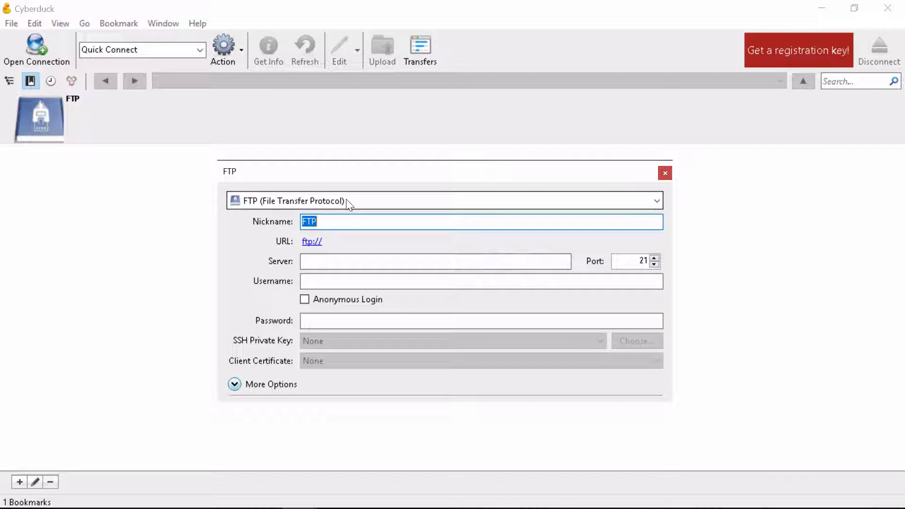
click(359, 202)
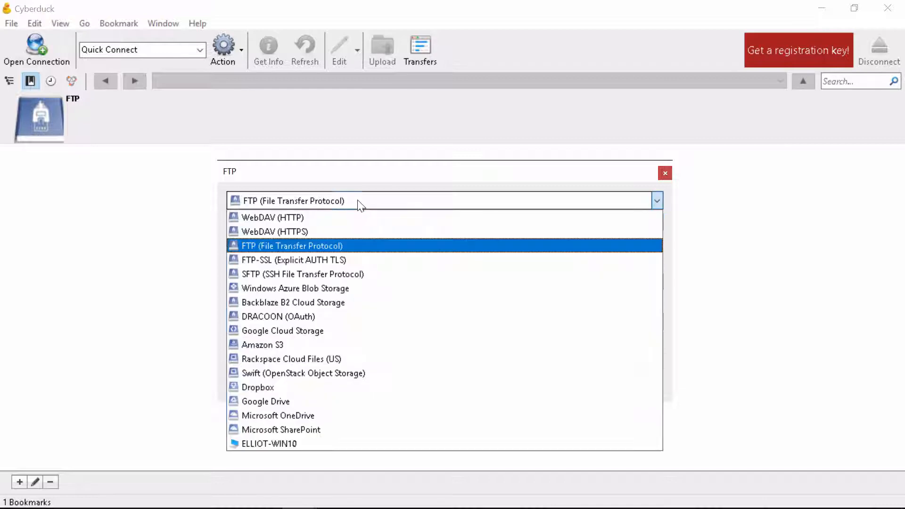
click(316, 274)
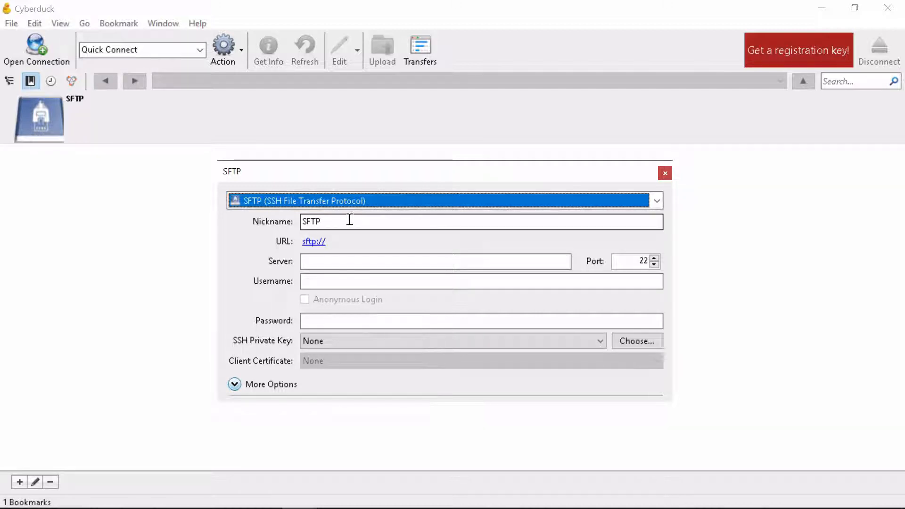
Step: Paste the copied public DNS address as the bookmark's server and set the username to ec2-user
click(318, 244)
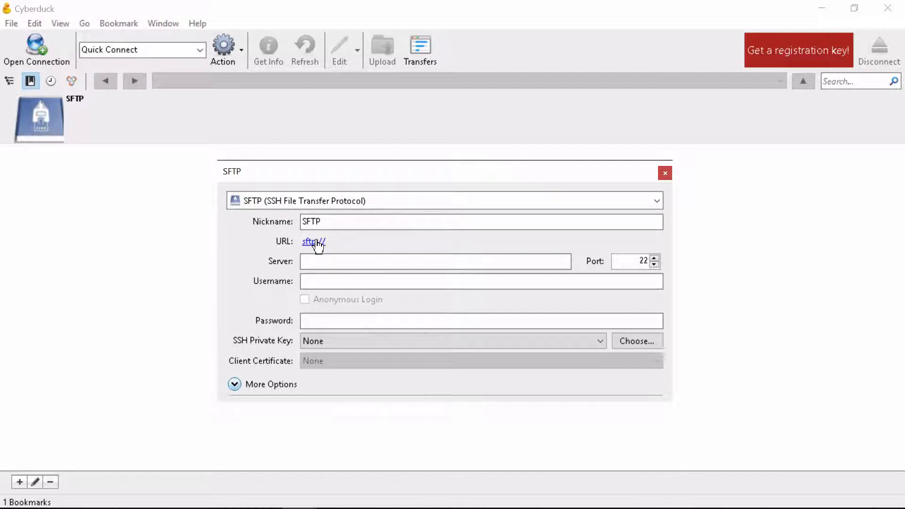
click(347, 257)
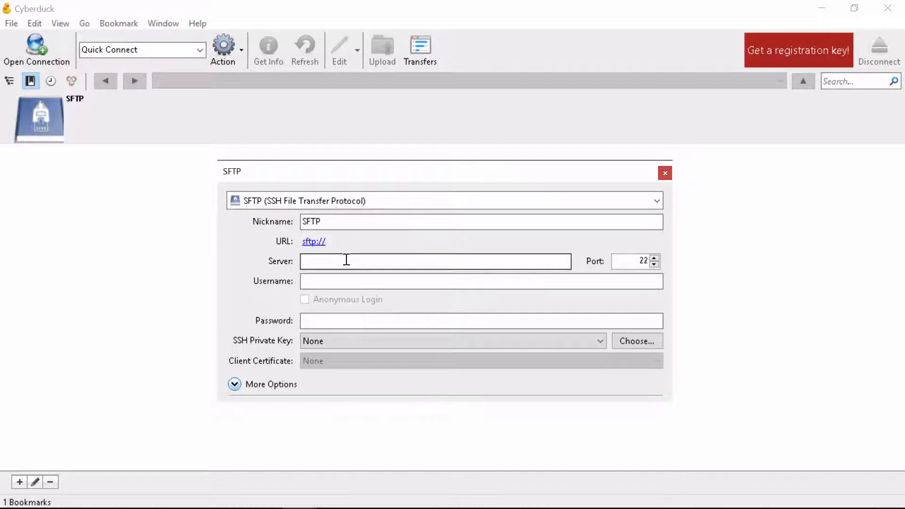
click(346, 260)
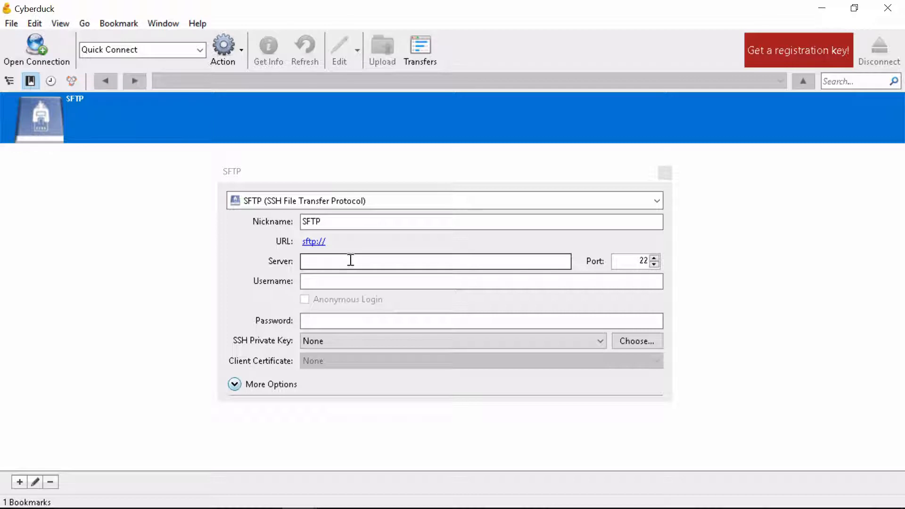
click(352, 260)
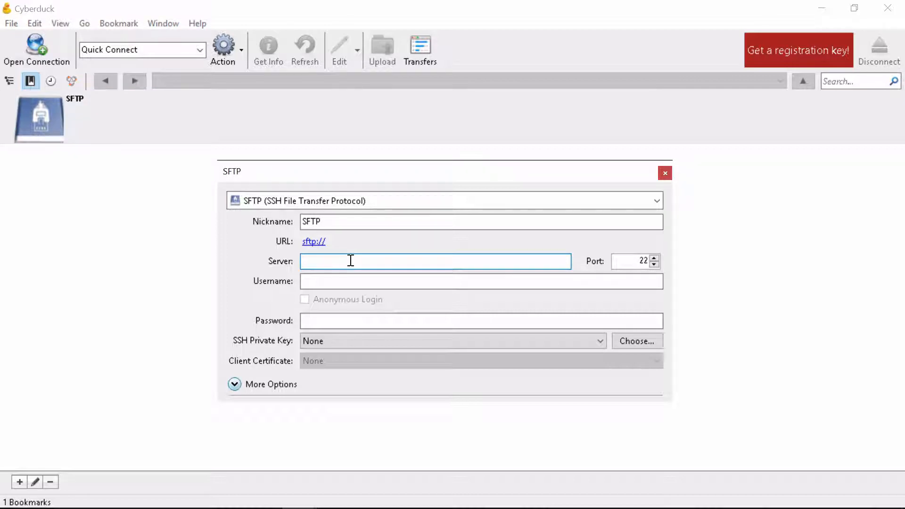
key(ctrl+v)
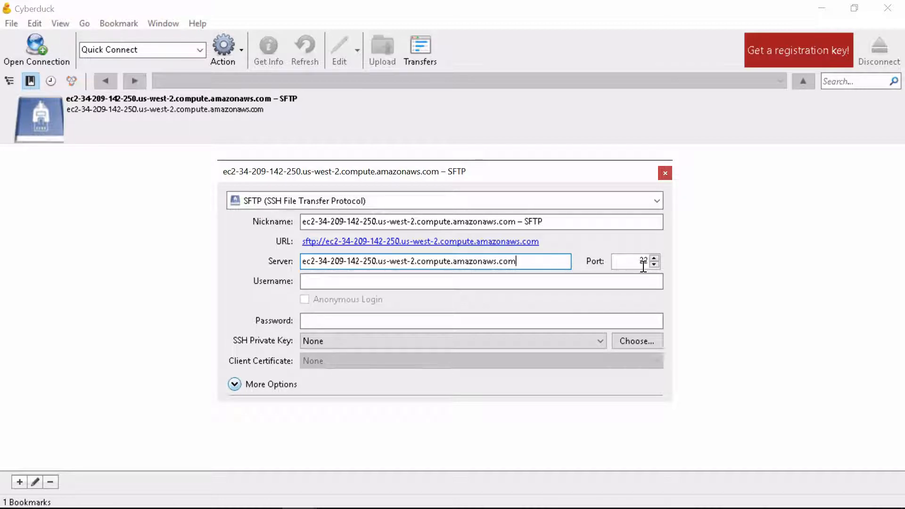
click(393, 282)
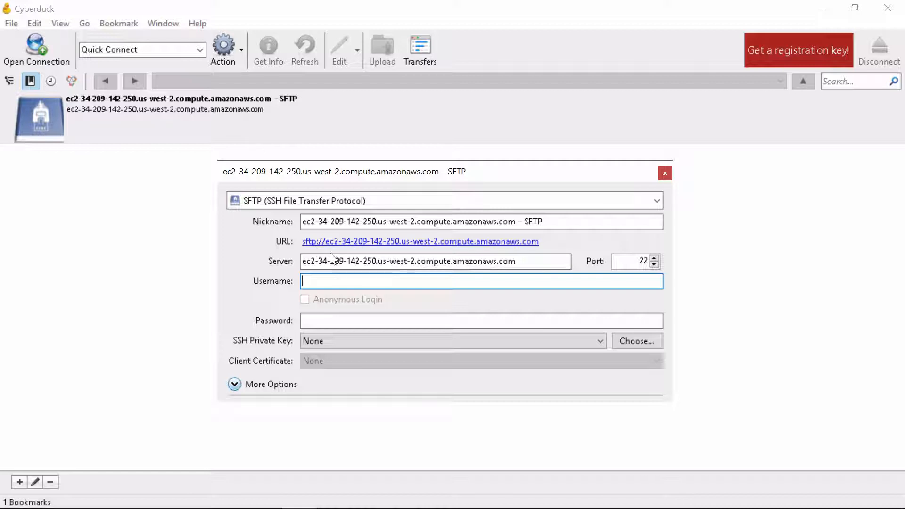
text(ec2-user)
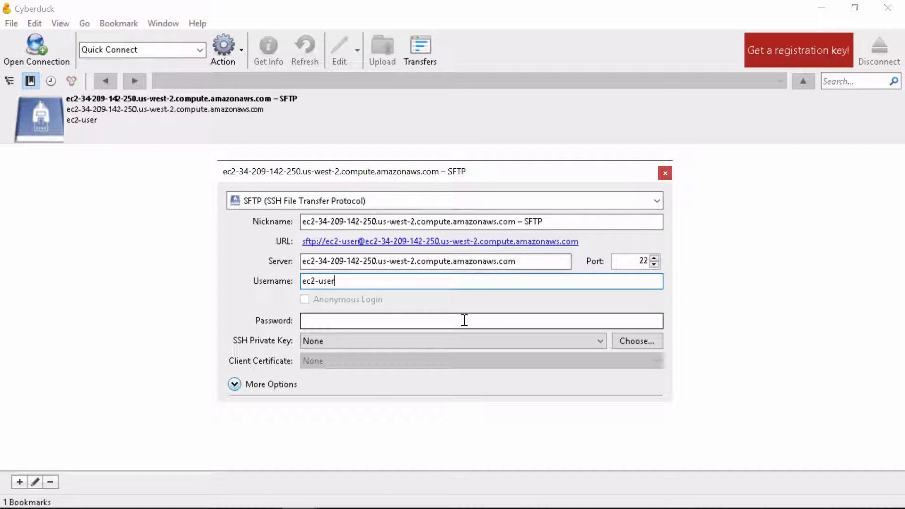
Step: Assign demokeyforclass3.pem from the aws folder on Home on 'Mac' (Z:) as the bookmark's SSH private key
click(429, 320)
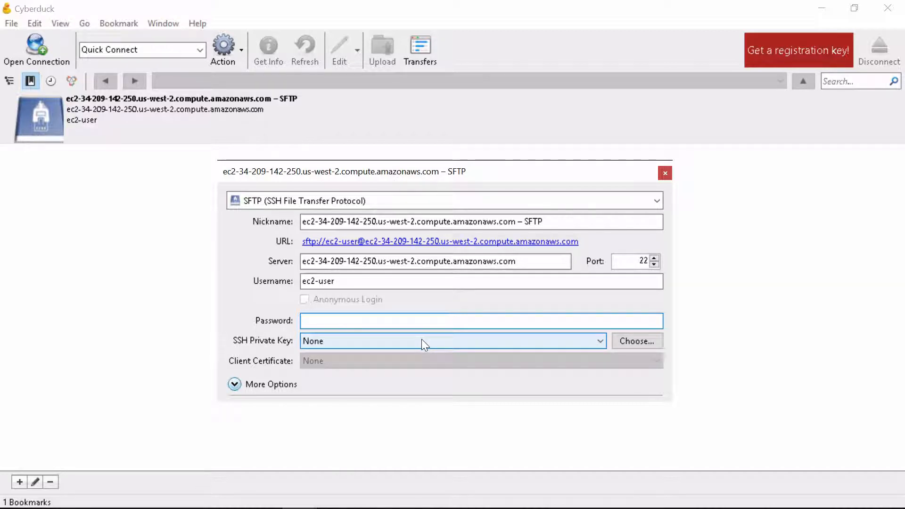
click(420, 339)
click(421, 340)
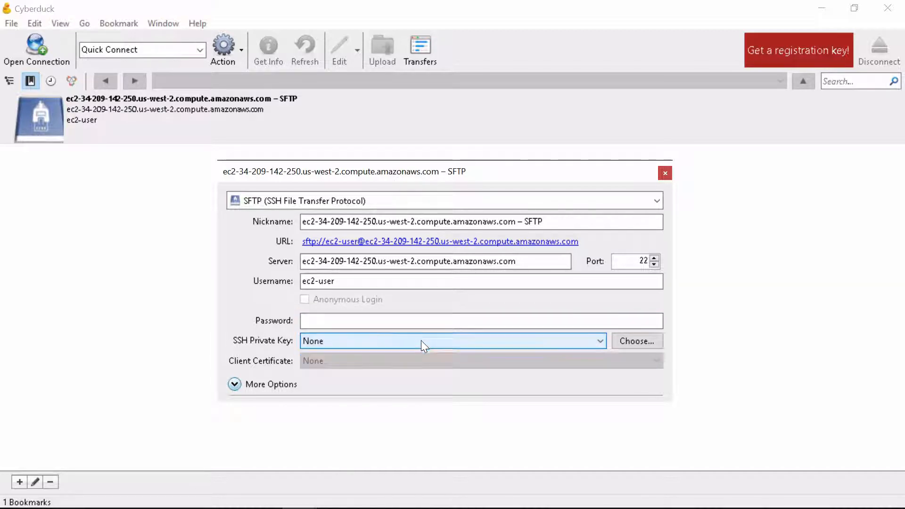
click(634, 340)
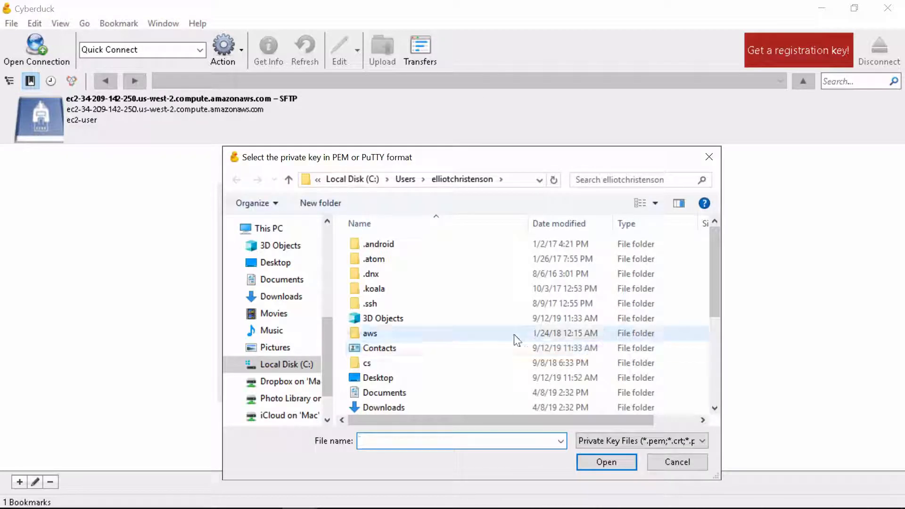
scroll(330, 348, up, 4)
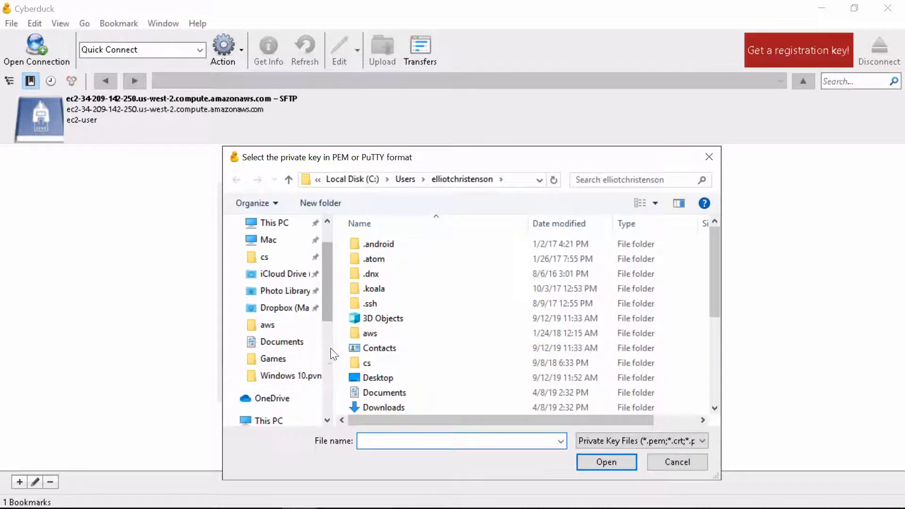
scroll(330, 363, down, 5)
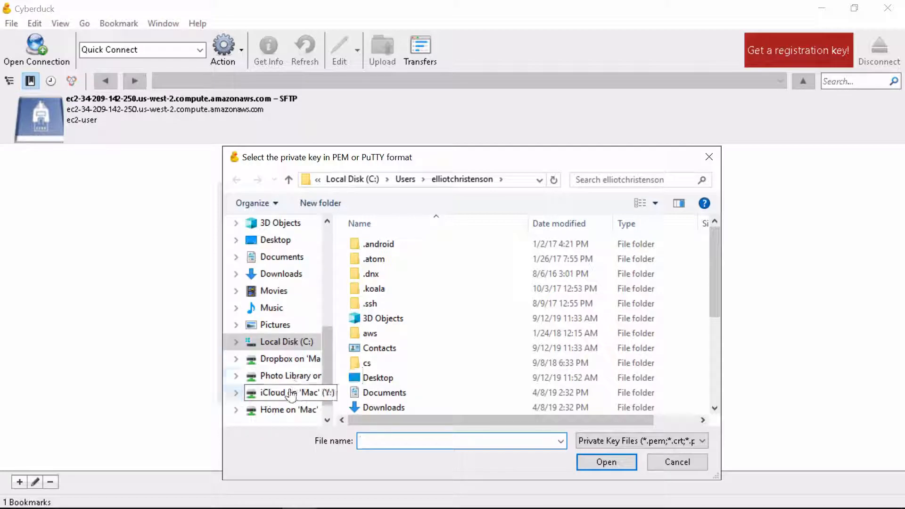
click(276, 409)
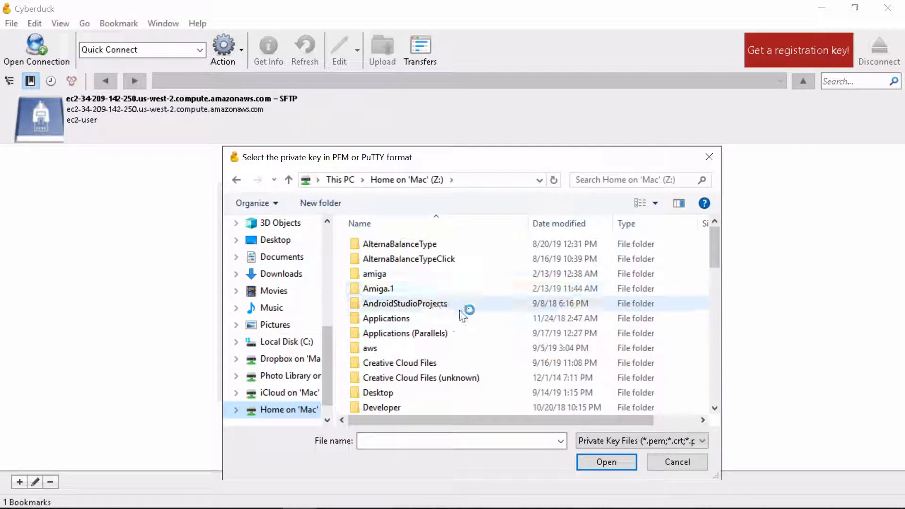
click(369, 348)
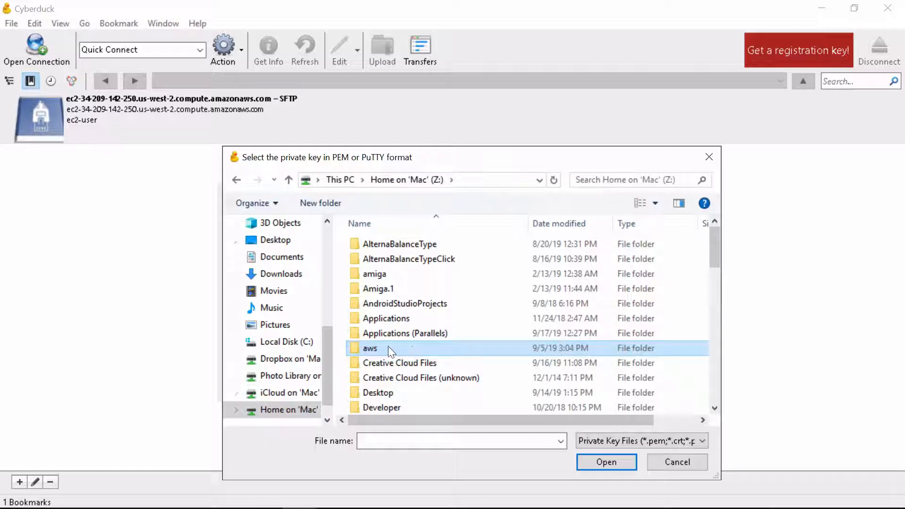
double_click(370, 347)
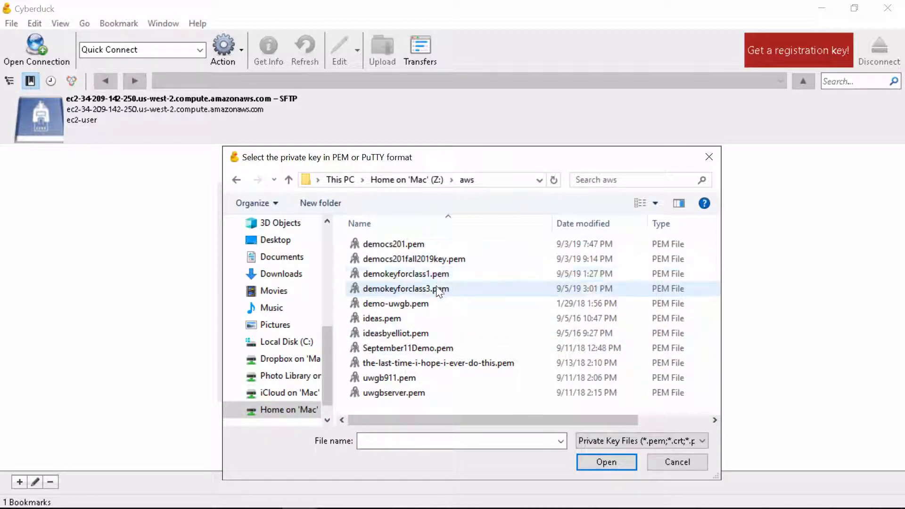
click(389, 289)
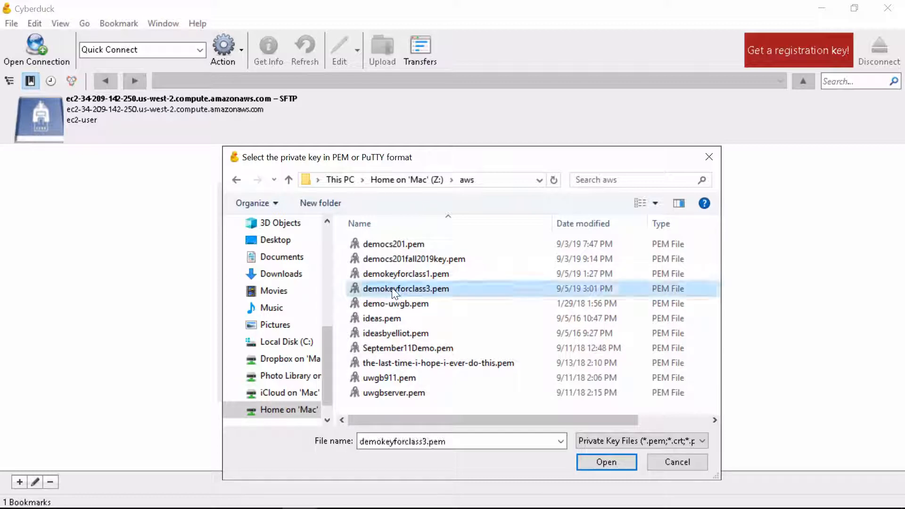
click(614, 460)
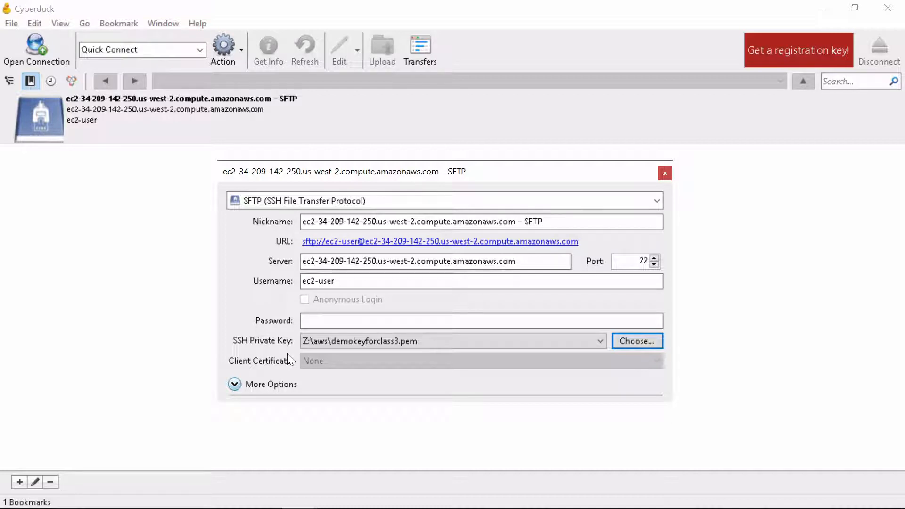
Step: Check the file type filter options in the SSH private key chooser, and close it without selecting a file
click(649, 339)
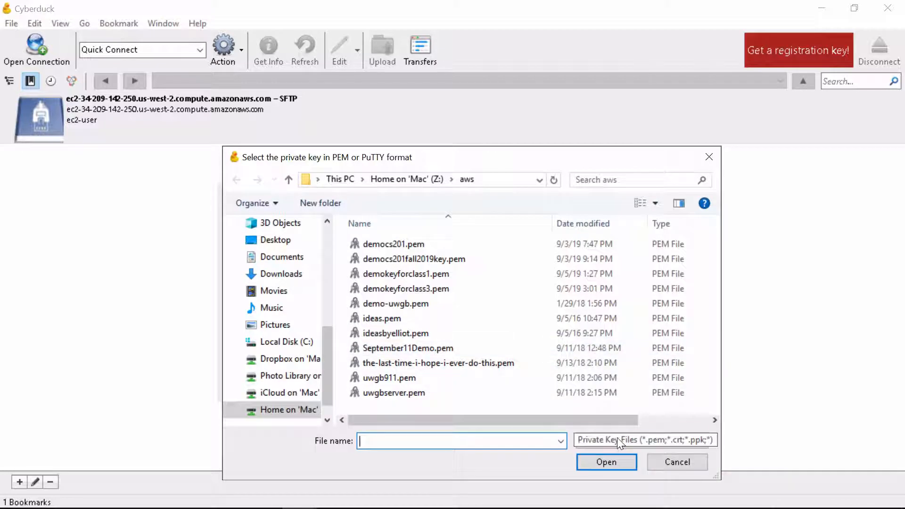
click(617, 441)
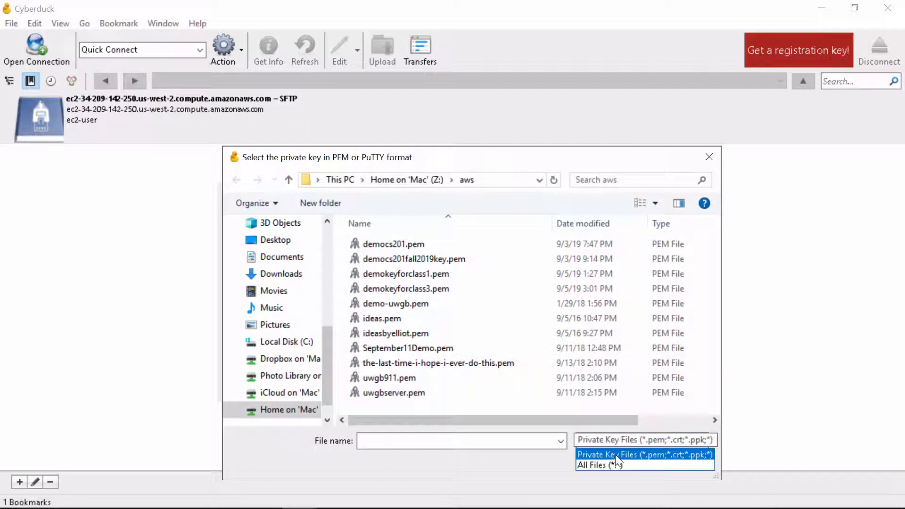
click(542, 457)
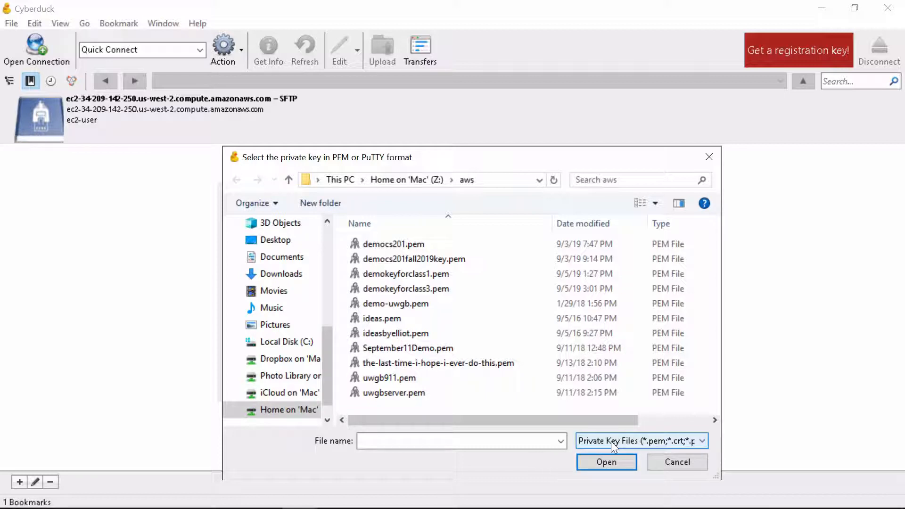
click(611, 441)
click(601, 439)
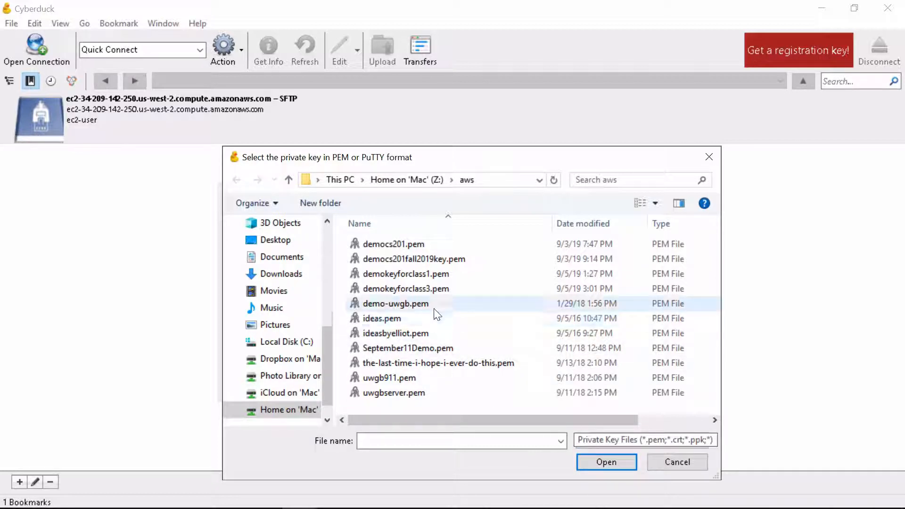
click(674, 461)
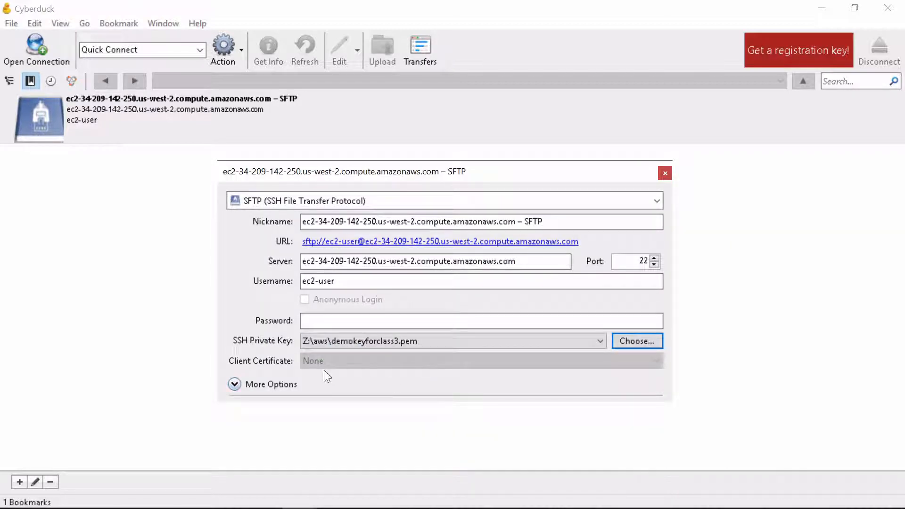
Step: Expand the bookmark's additional options and set the remote path to /var/www/html
click(265, 384)
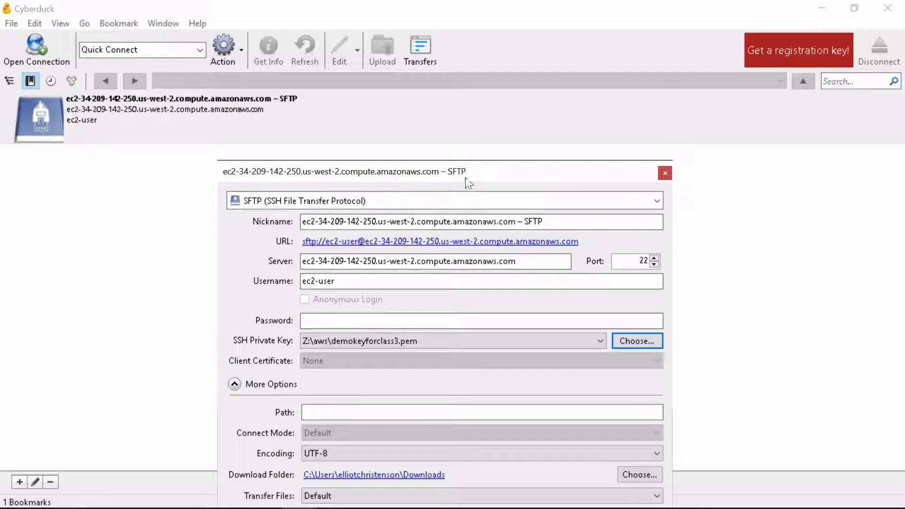
drag(468, 183, 477, 26)
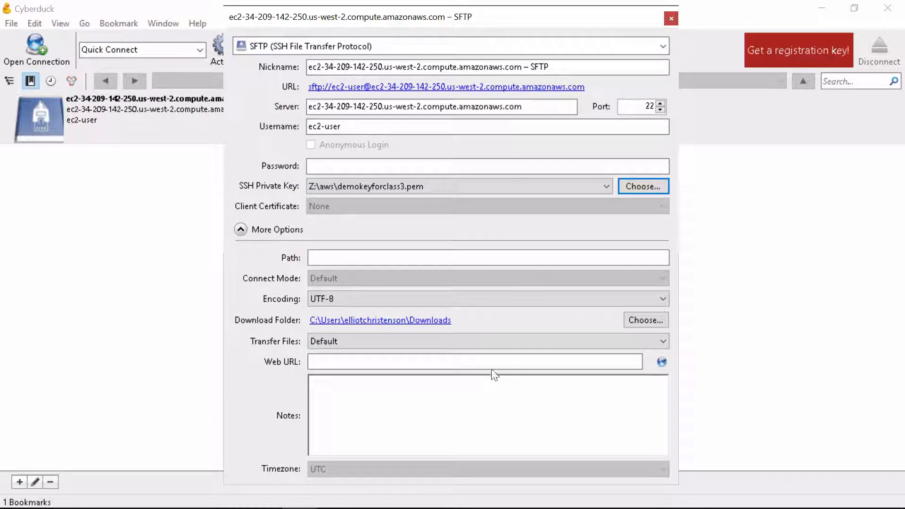
click(343, 257)
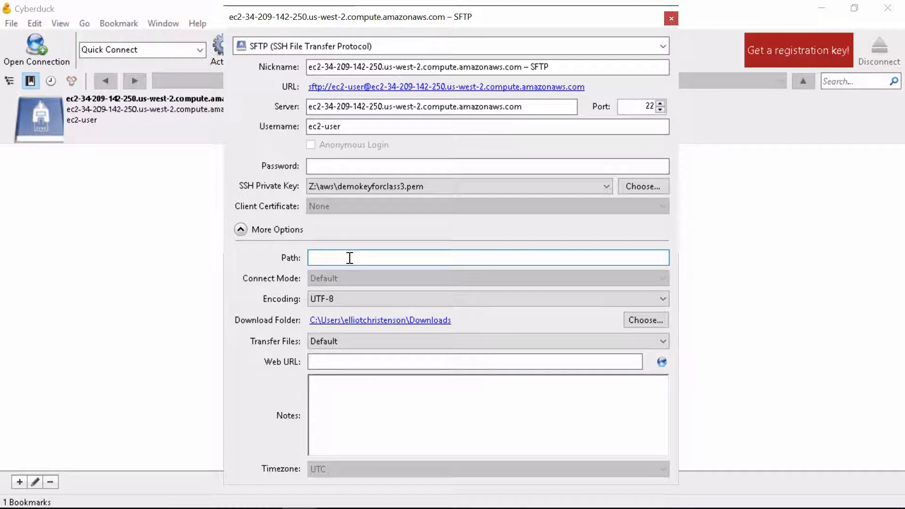
text(/var/www/html)
Step: Set the bookmark's download folder to Z:\Websites\aws\2019Fall on Home on 'Mac' and close the bookmark editor
click(654, 319)
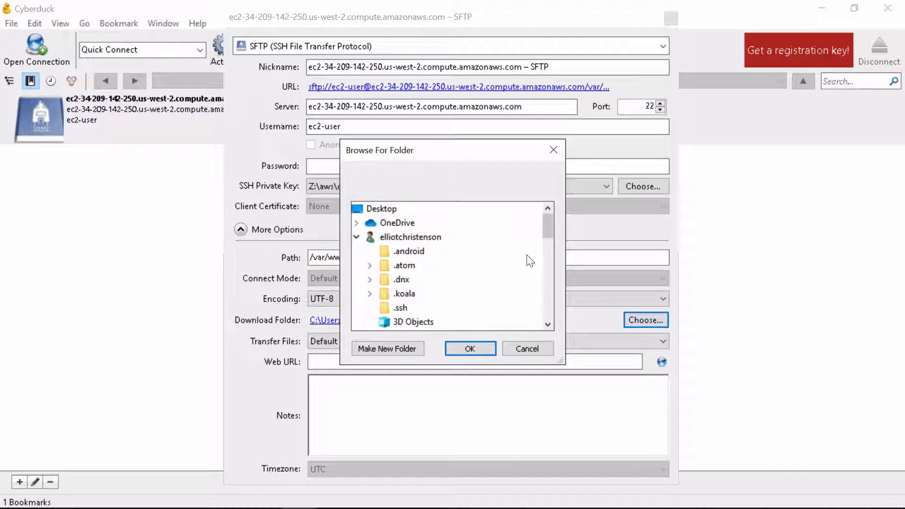
drag(545, 229, 557, 349)
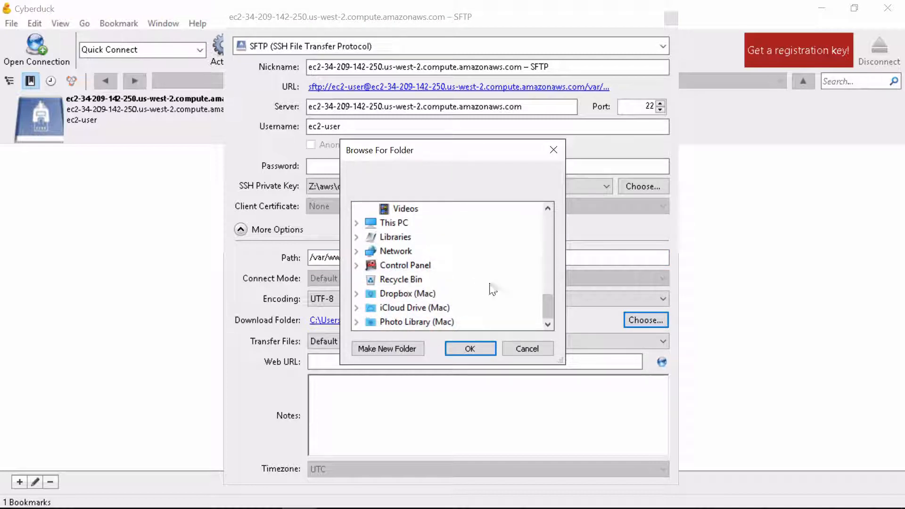
mouse_move(548, 305)
mouse_down()
mouse_move(542, 229)
mouse_move(546, 309)
mouse_up()
click(357, 222)
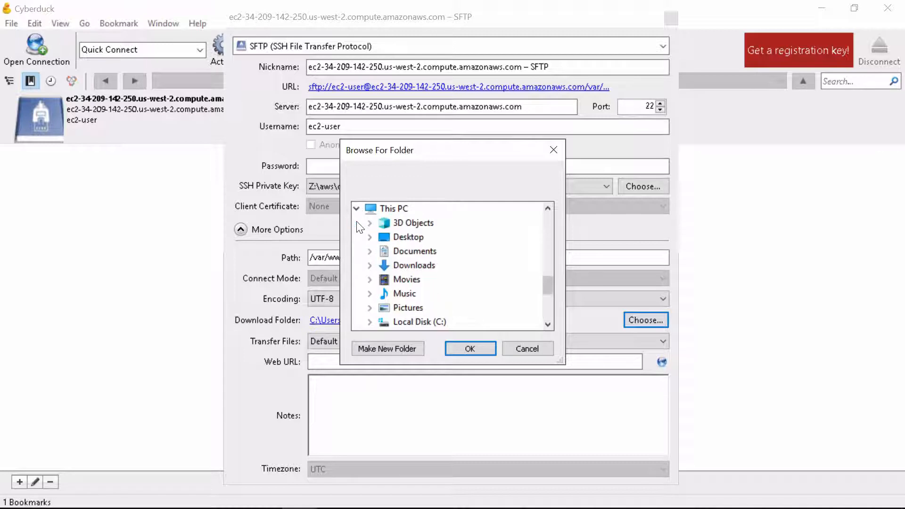
drag(550, 282, 550, 292)
double_click(452, 311)
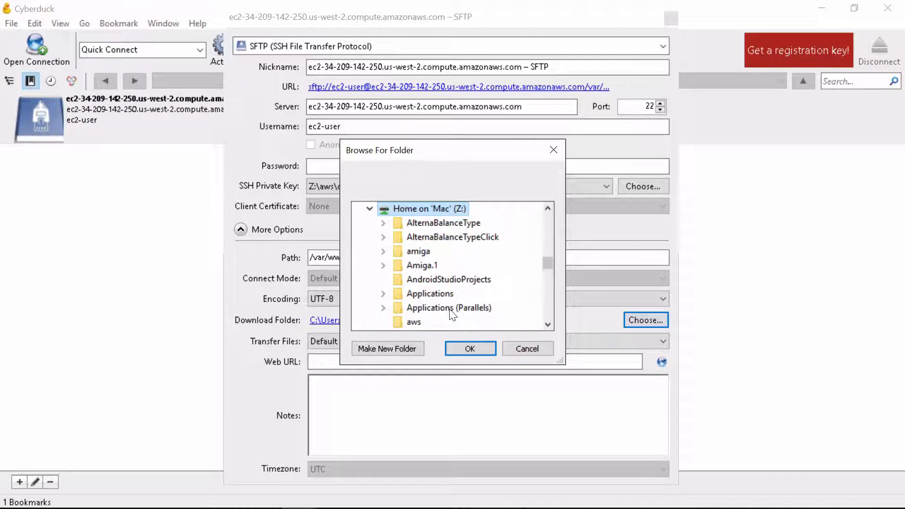
drag(550, 261, 547, 302)
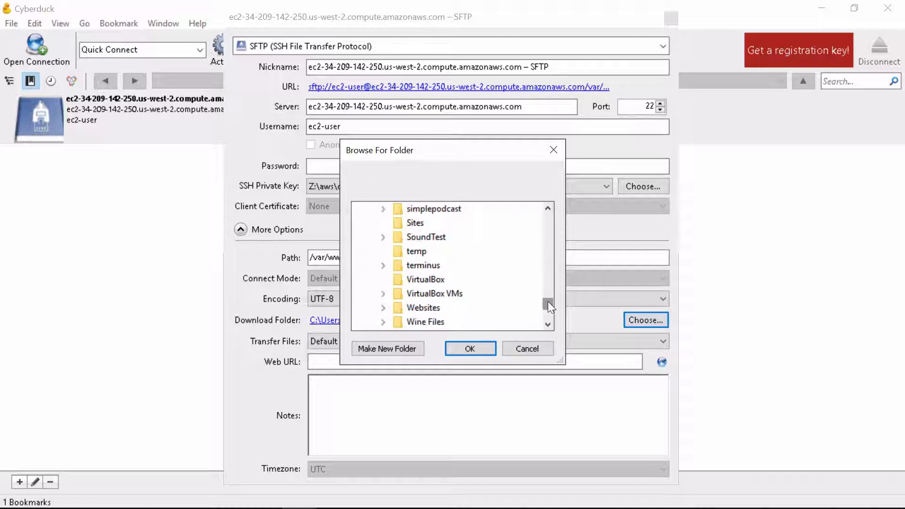
double_click(425, 308)
double_click(427, 238)
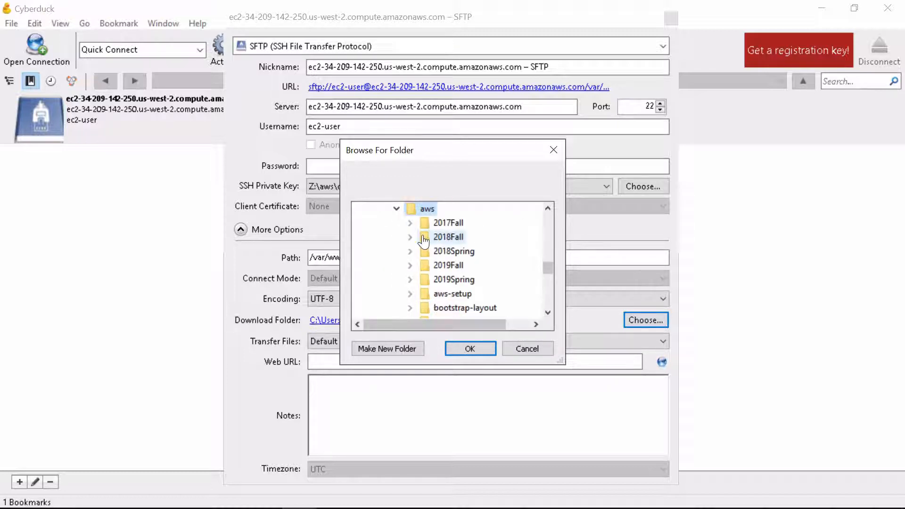
double_click(452, 267)
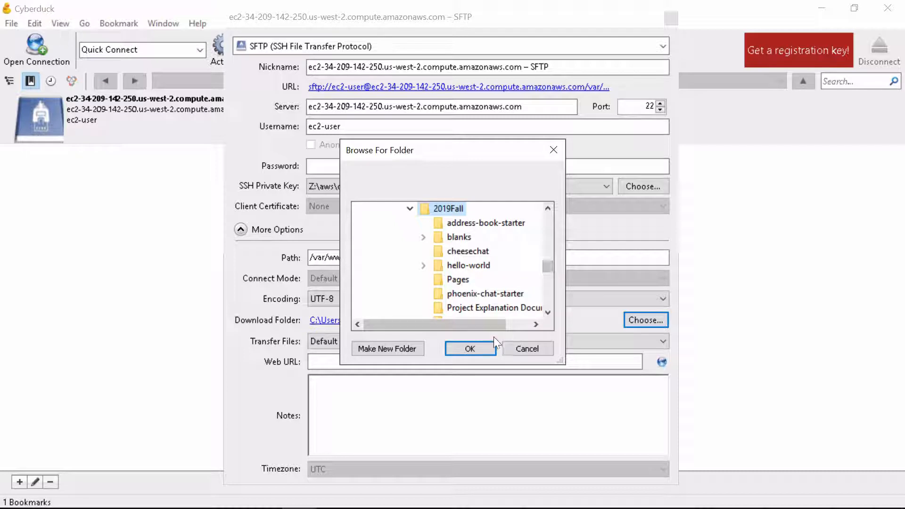
click(472, 348)
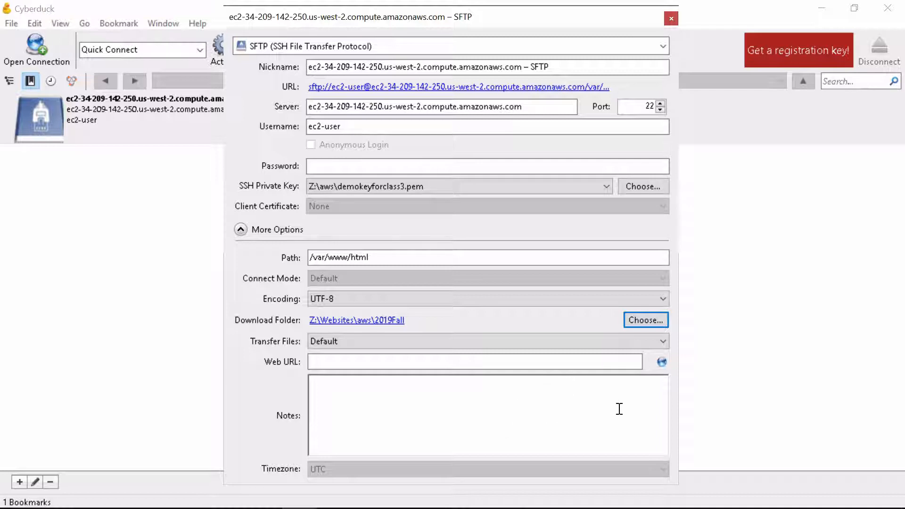
click(671, 18)
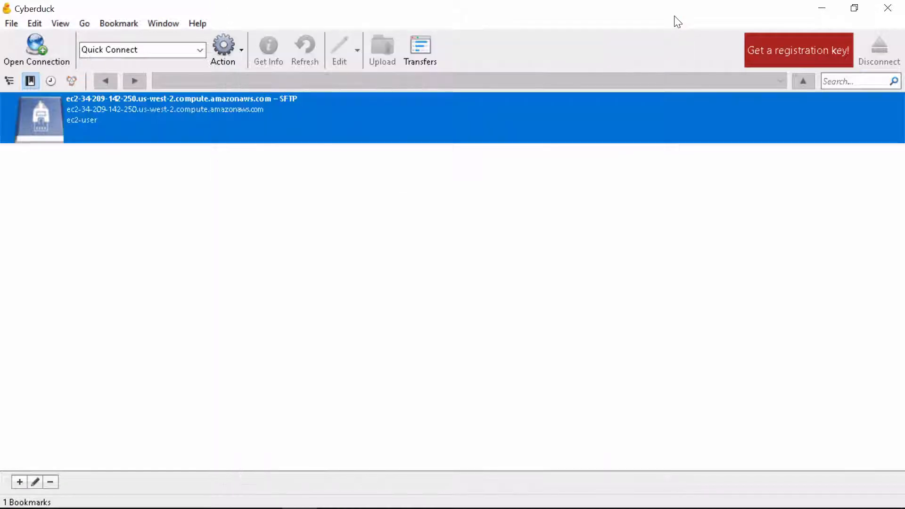
Step: Connect to the EC2 server through the SFTP bookmark and always allow its unknown fingerprint
double_click(160, 114)
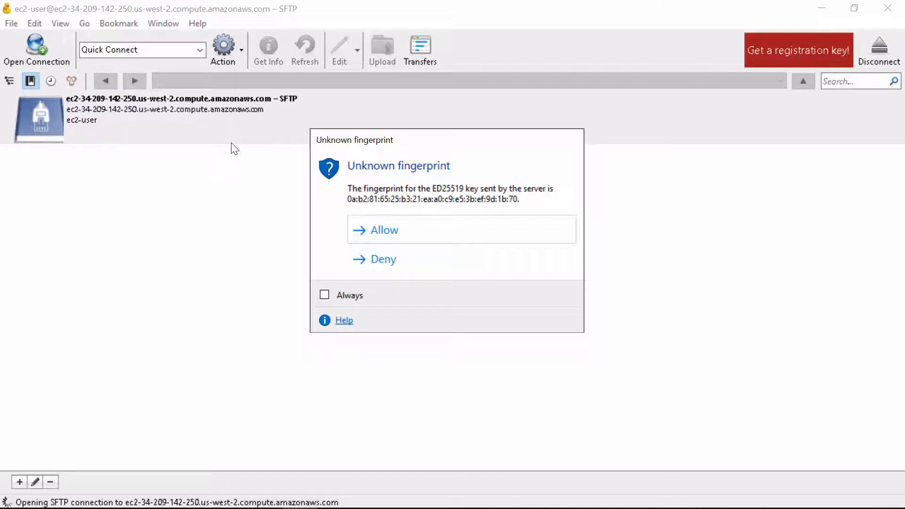
click(325, 295)
click(373, 231)
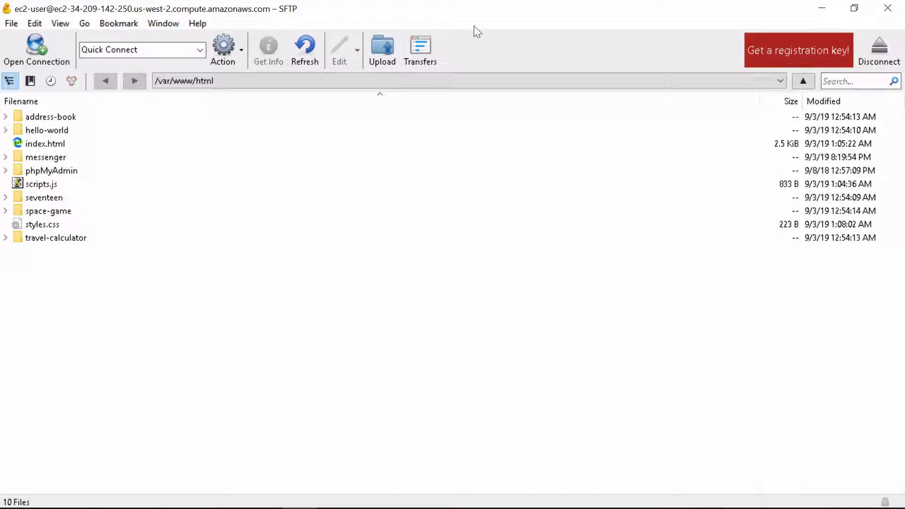
Step: Shrink the window to expose the desktop and examine the project folders in /var/www/html, including the contents of travel-calculator
drag(450, 16, 564, 9)
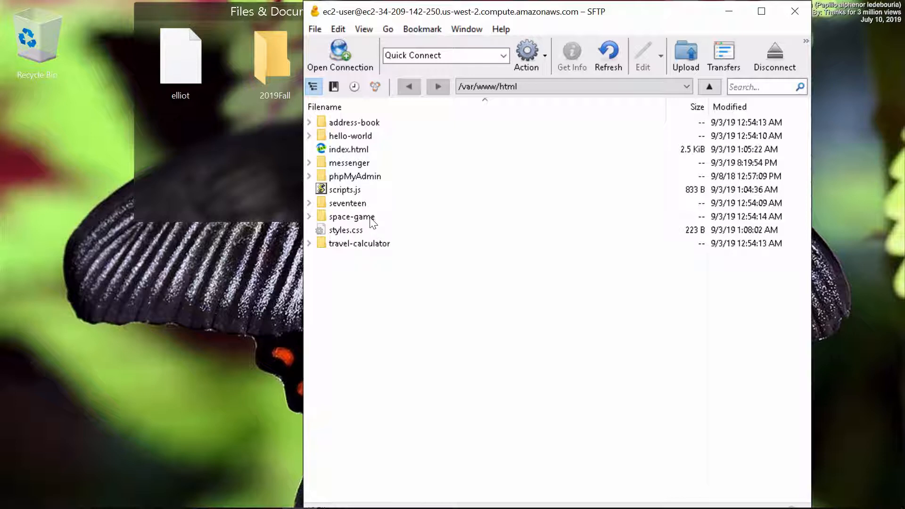
click(329, 123)
click(337, 137)
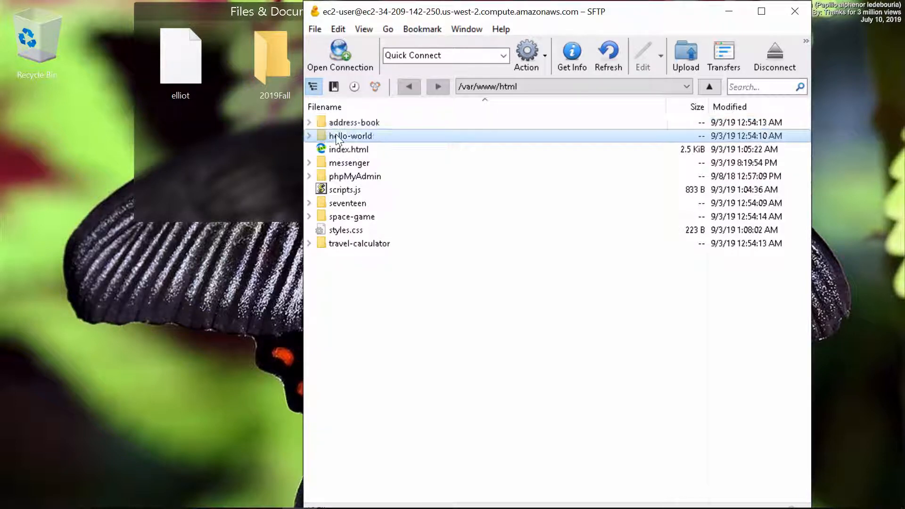
click(340, 164)
click(347, 206)
click(348, 216)
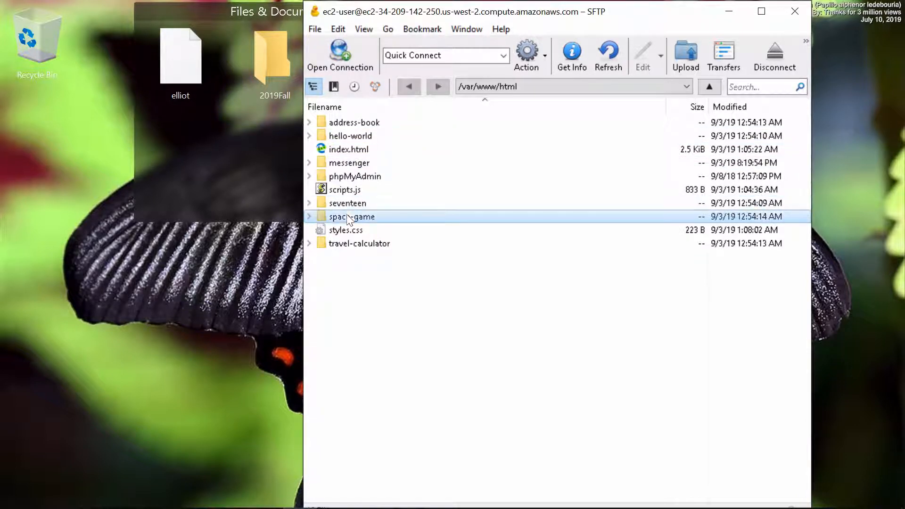
click(349, 244)
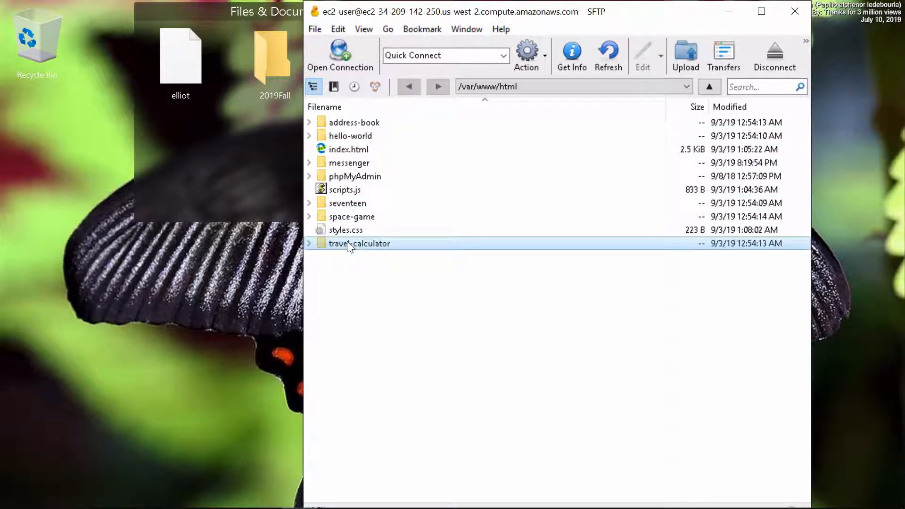
click(310, 242)
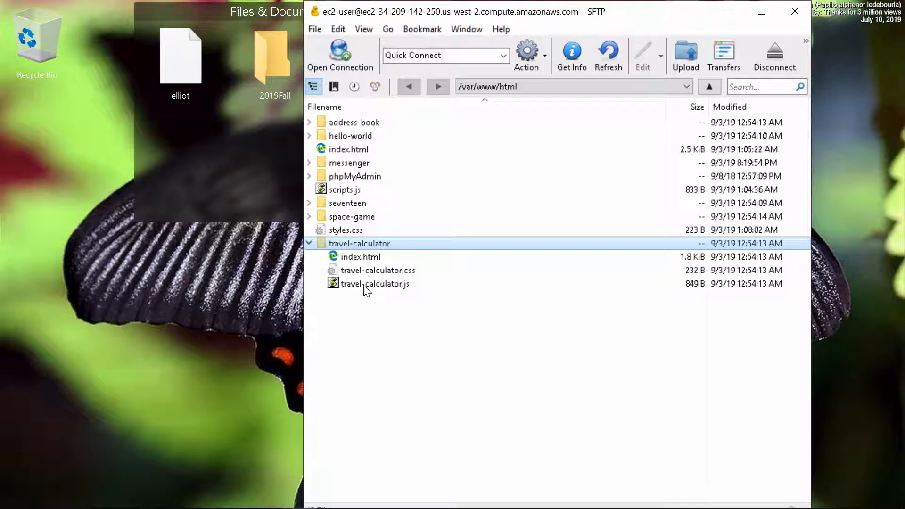
click(309, 243)
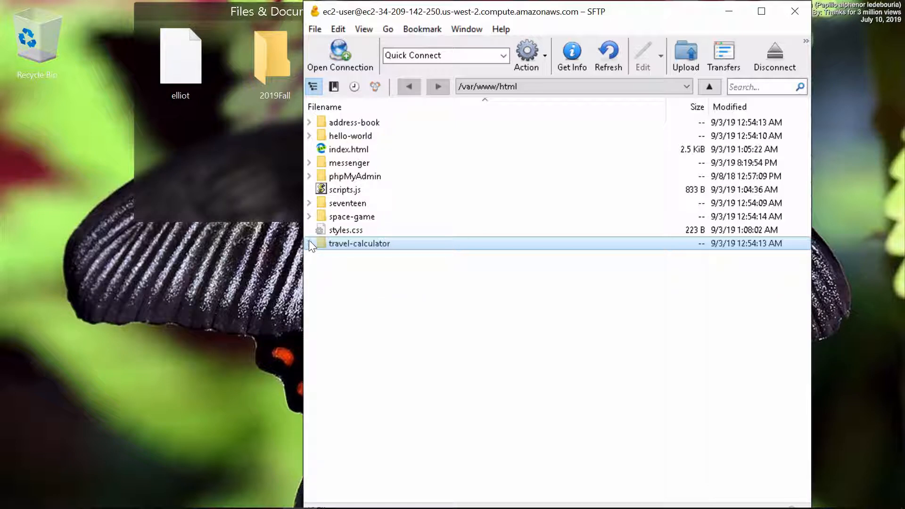
Step: Expand the hello-world folder, try to delete its three files, and return to /var/www/html
click(309, 135)
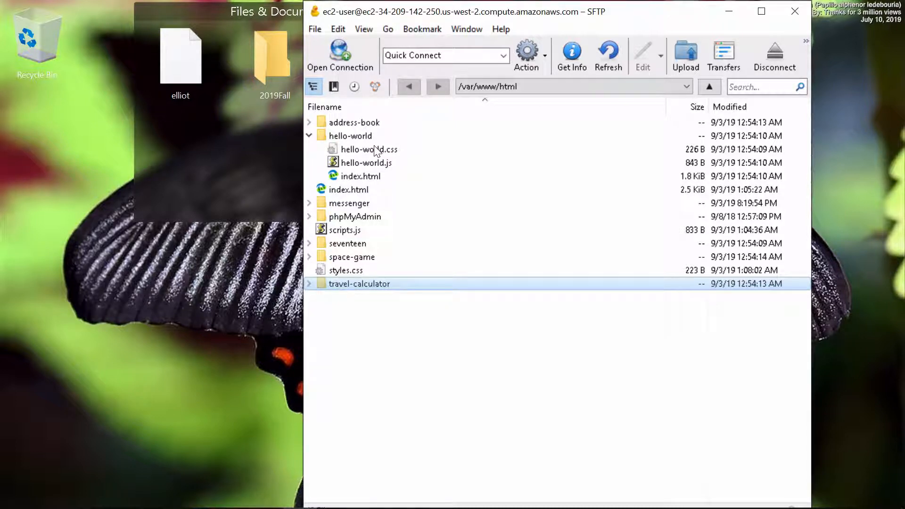
click(376, 150)
shift+click(364, 175)
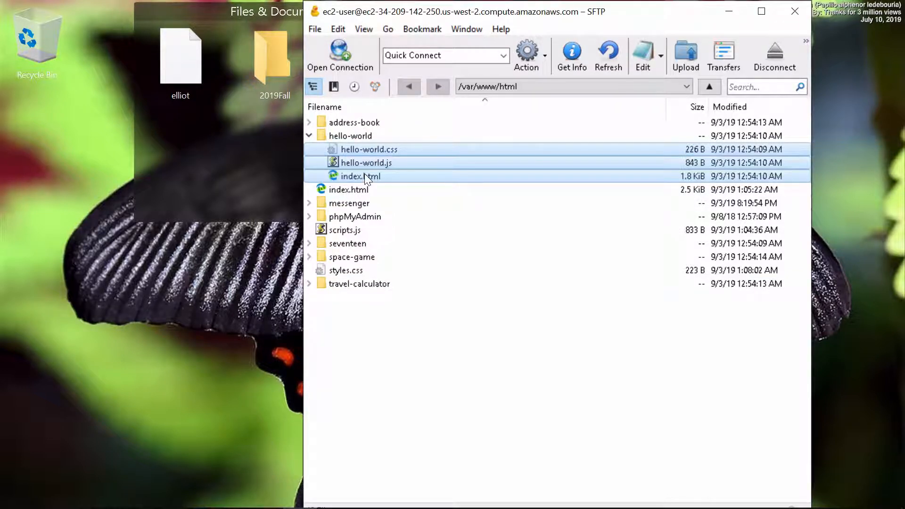
click(362, 148)
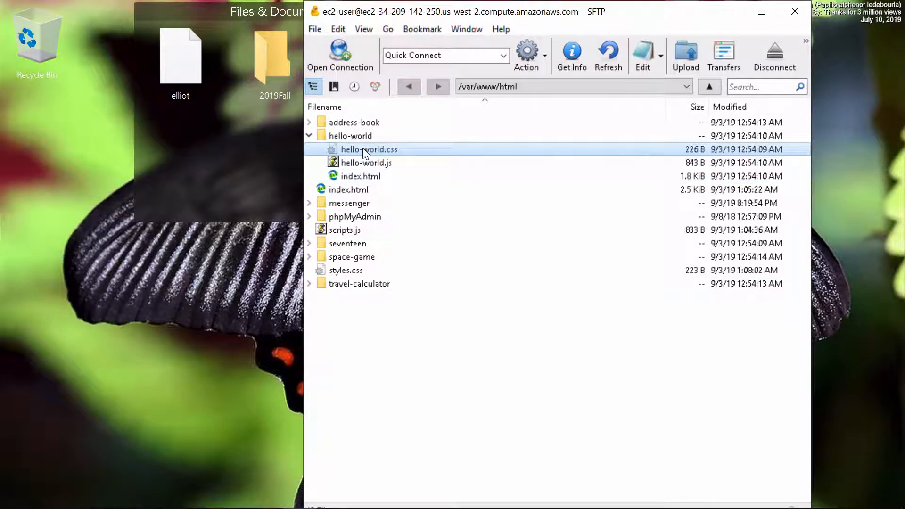
shift+click(357, 177)
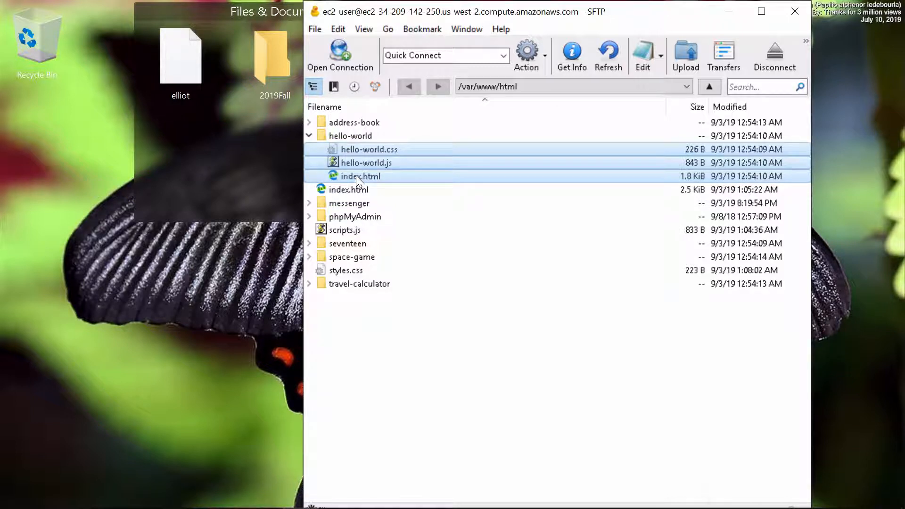
key(BackSpace)
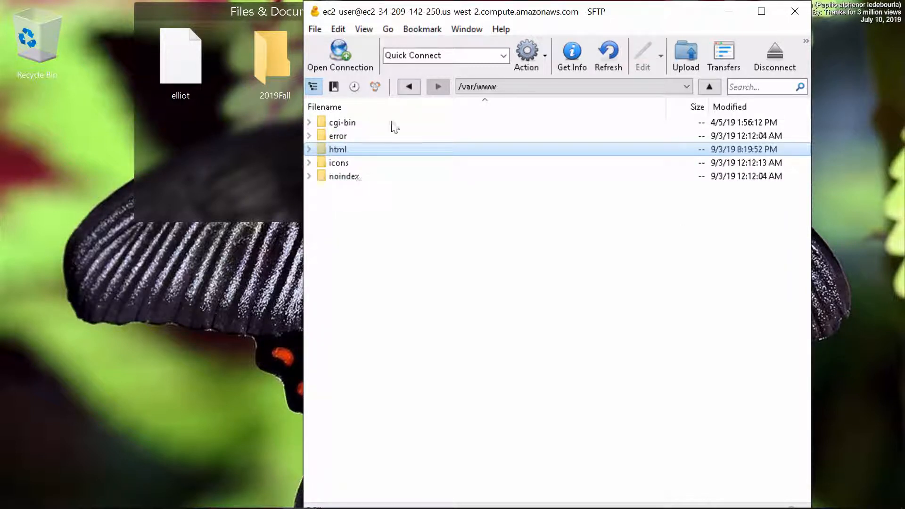
click(408, 87)
click(360, 150)
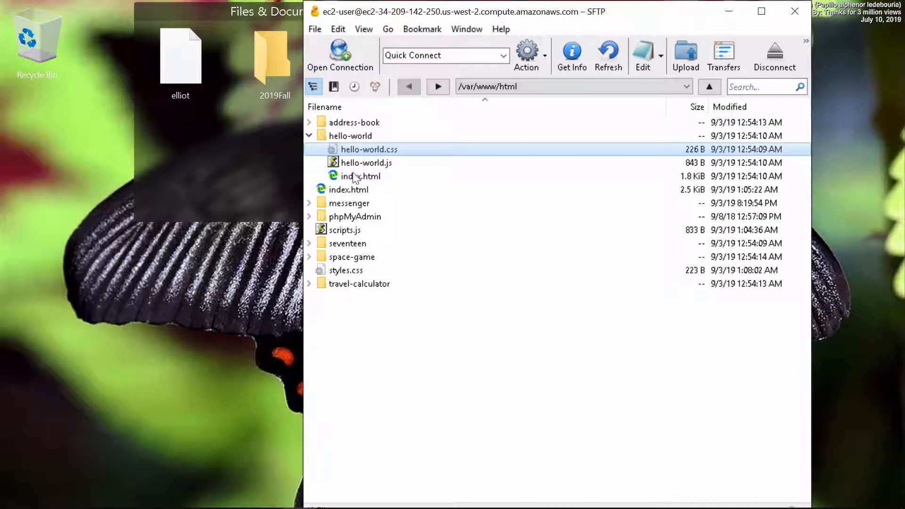
shift+click(355, 176)
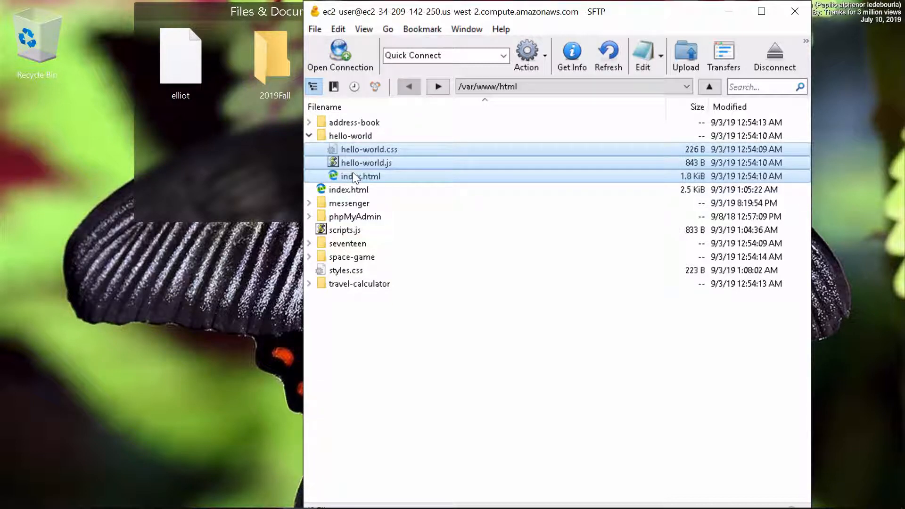
key(Delete)
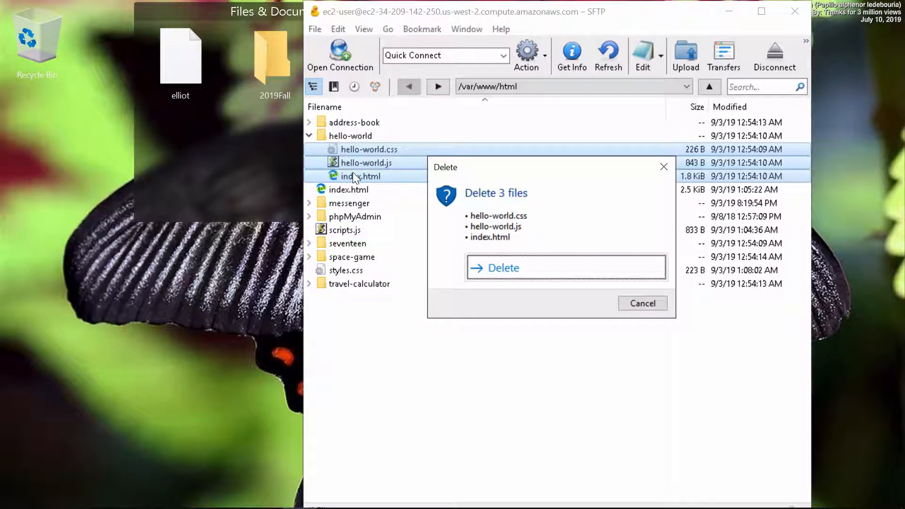
click(634, 303)
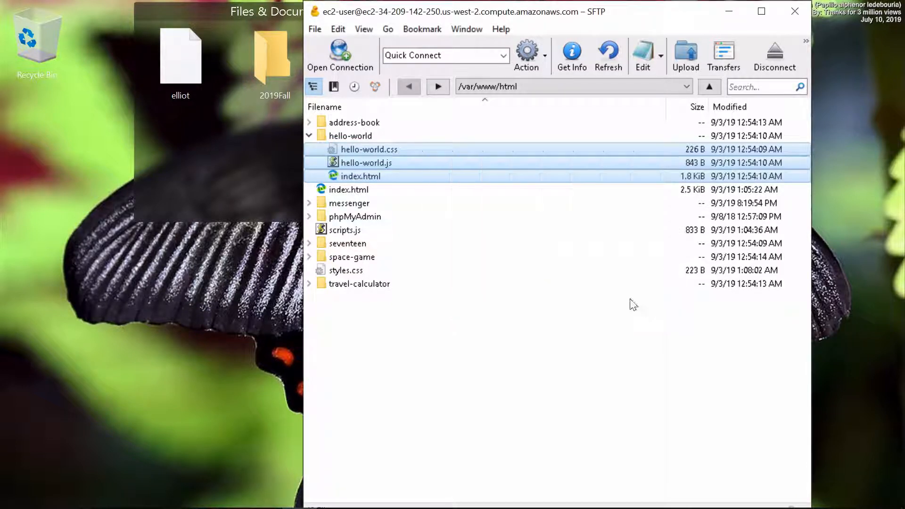
key(BackSpace)
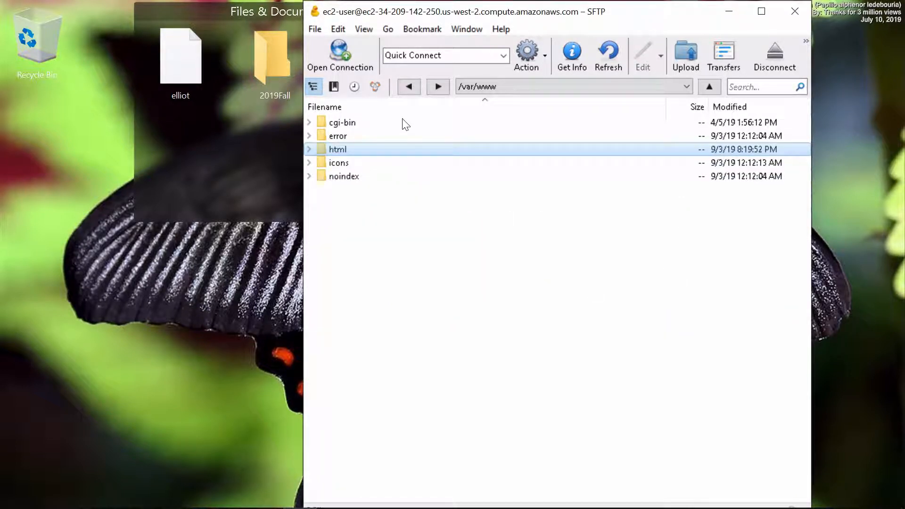
Step: Return to /var/www/html and delete hello-world.css, hello-world.js and index.html from the hello-world folder
click(408, 86)
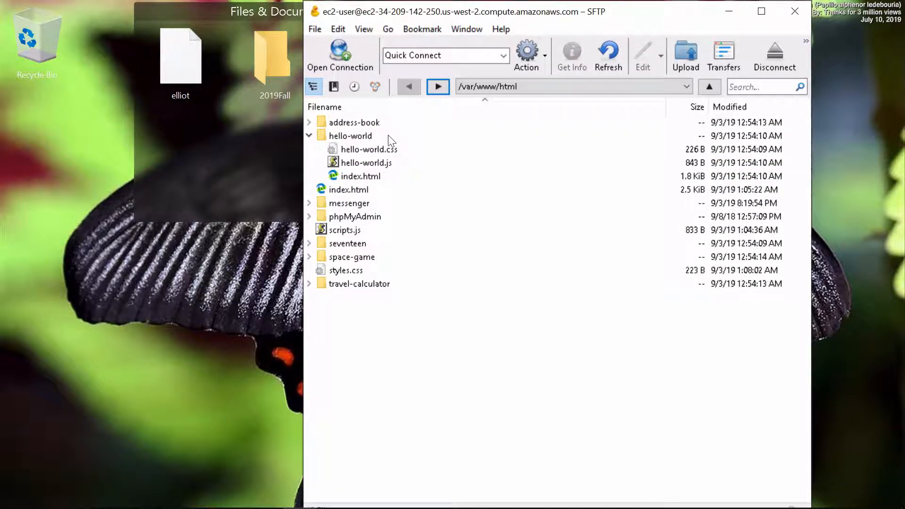
shift+click(361, 175)
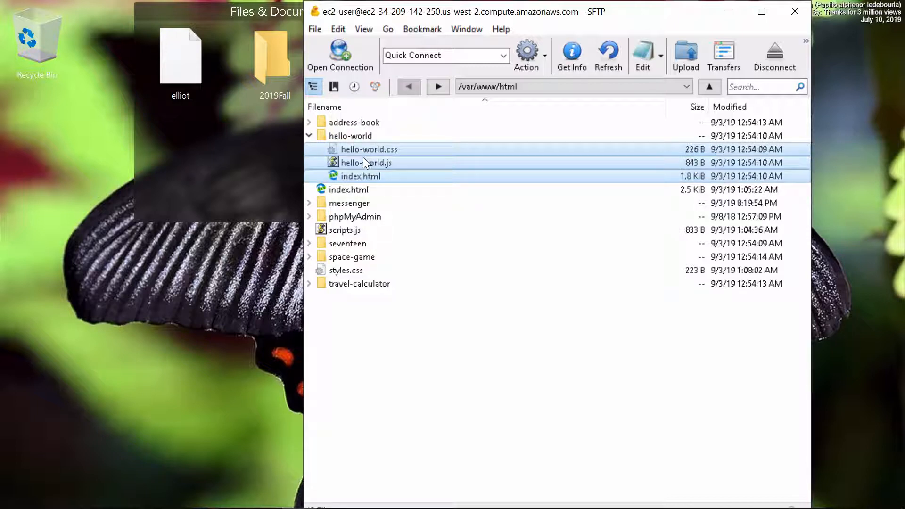
right_click(361, 159)
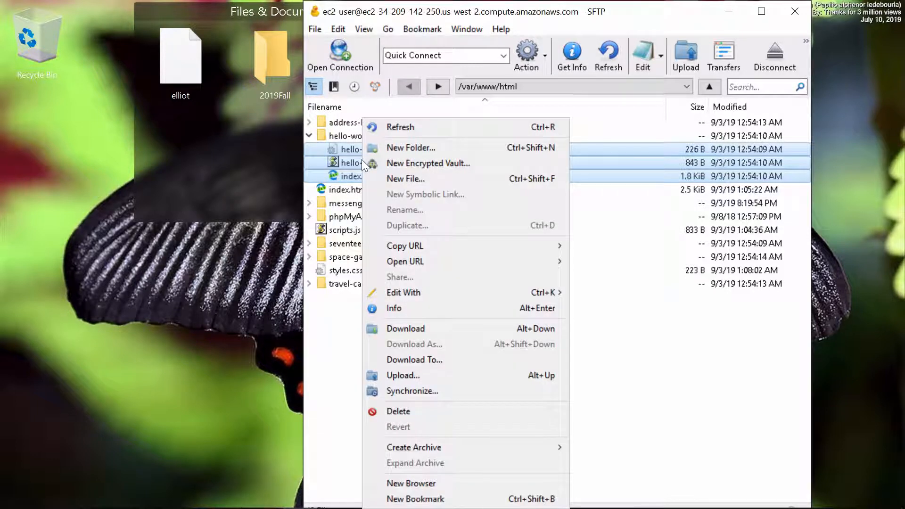
click(421, 411)
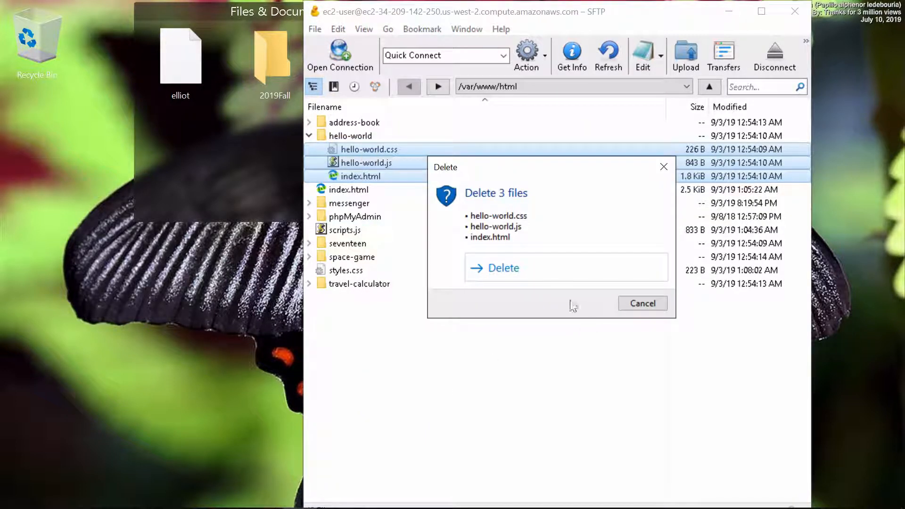
click(508, 271)
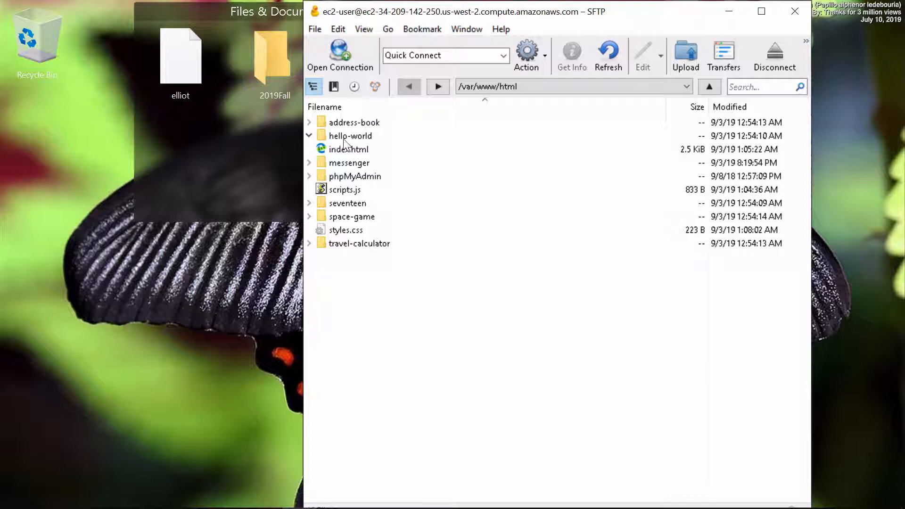
click(474, 30)
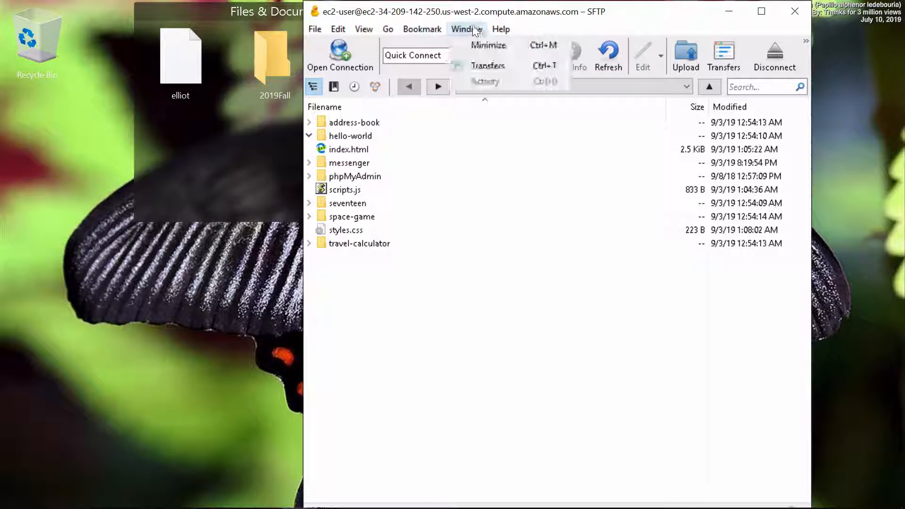
click(472, 28)
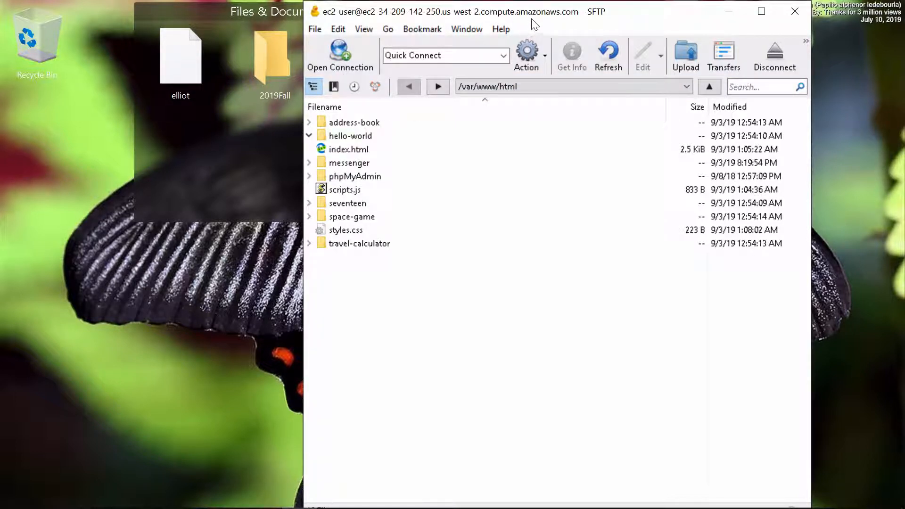
Step: Open the desktop's 2019Fall folder and arrange it side by side with the Cyberduck browser window
drag(531, 19, 701, 68)
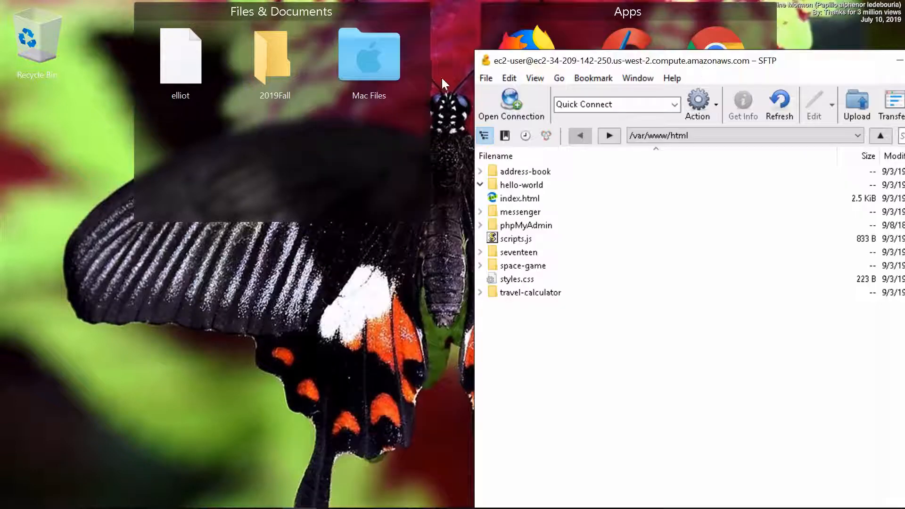
double_click(271, 73)
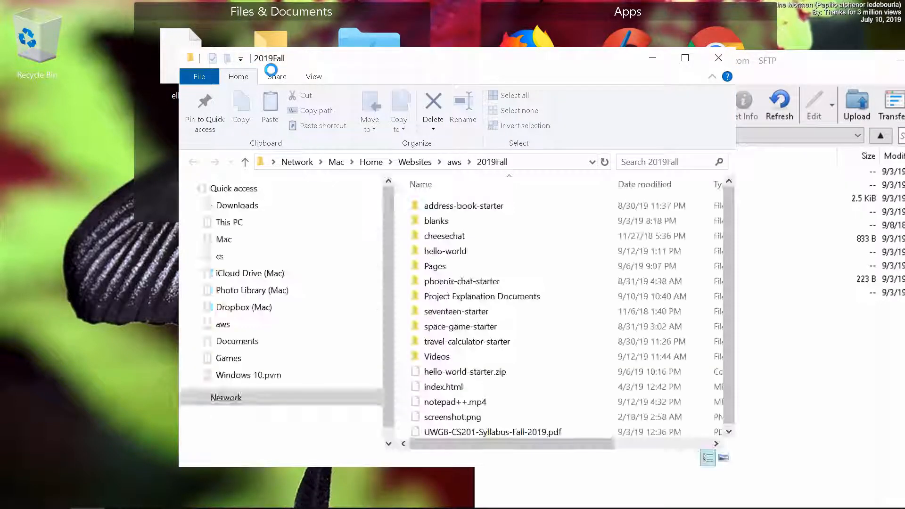
drag(374, 60, 271, 68)
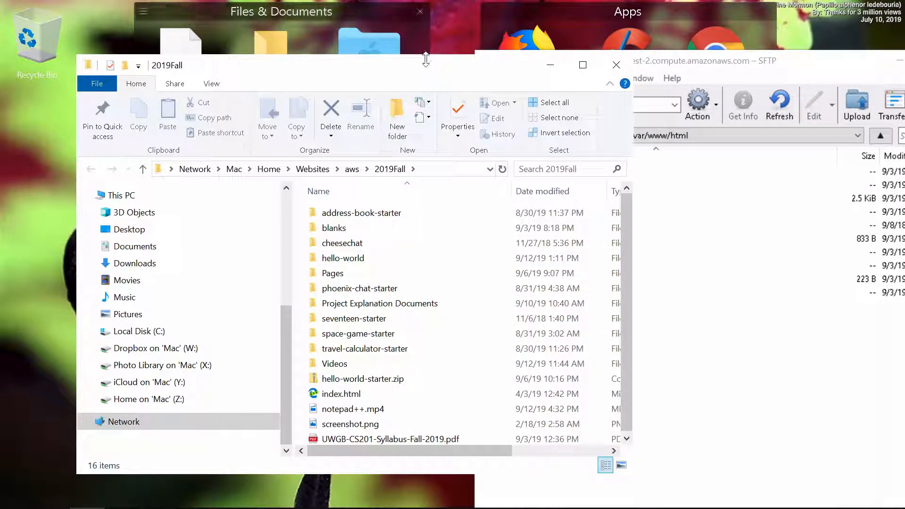
drag(425, 59, 1, 87)
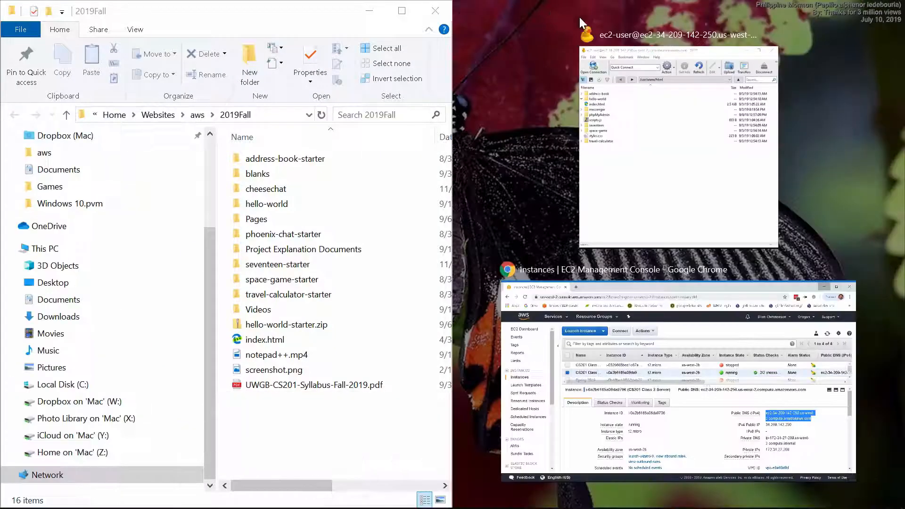
click(695, 60)
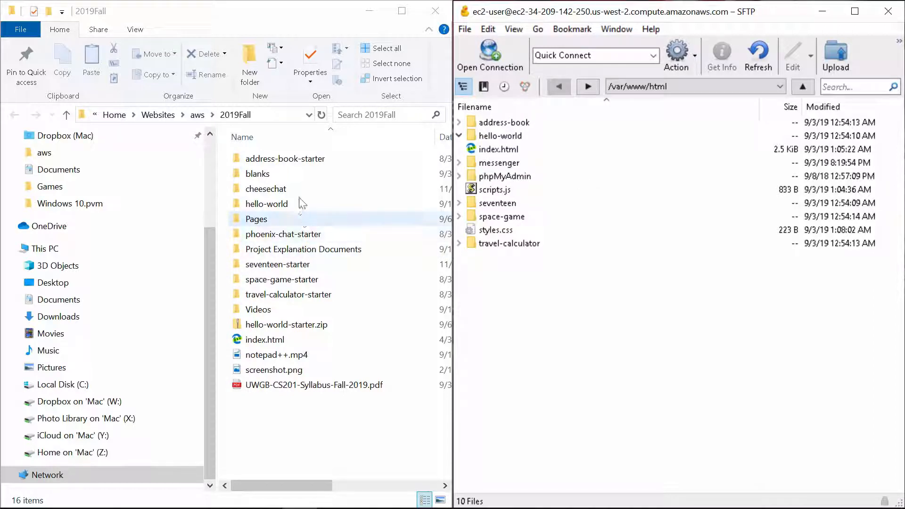
Step: Upload the local hello-world folder from 2019Fall into /var/www/html with the Overwrite option
drag(263, 207, 577, 339)
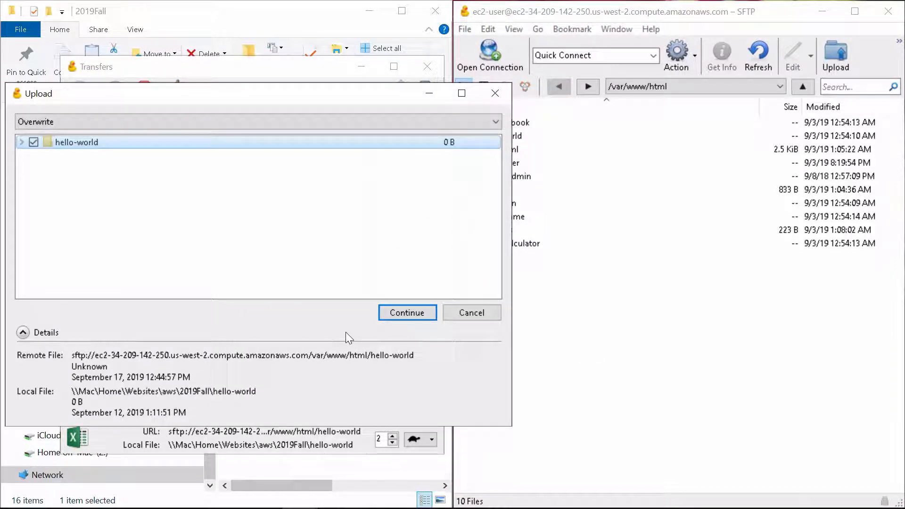
click(408, 313)
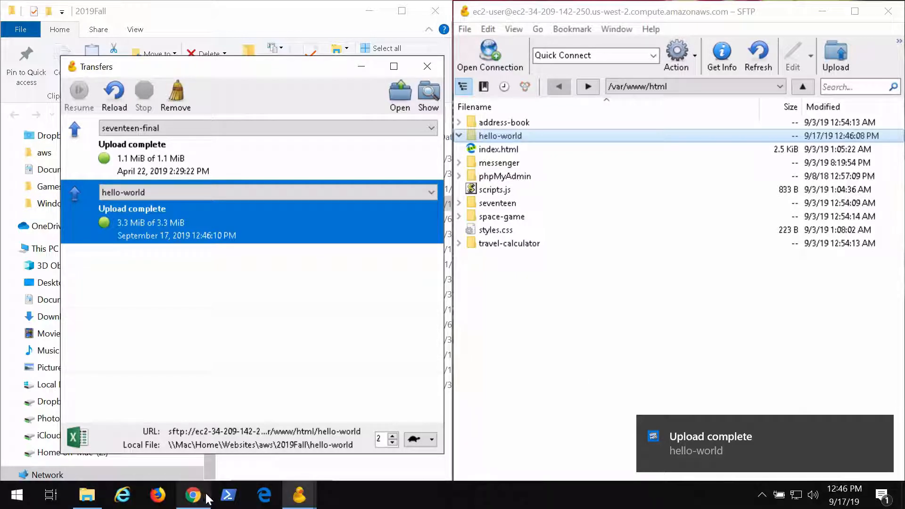
Step: Switch to Chrome, load ec2-34-209-142-250.us-west-2.compute.amazonaws.com in a new tab, and open its Hello World project
click(194, 496)
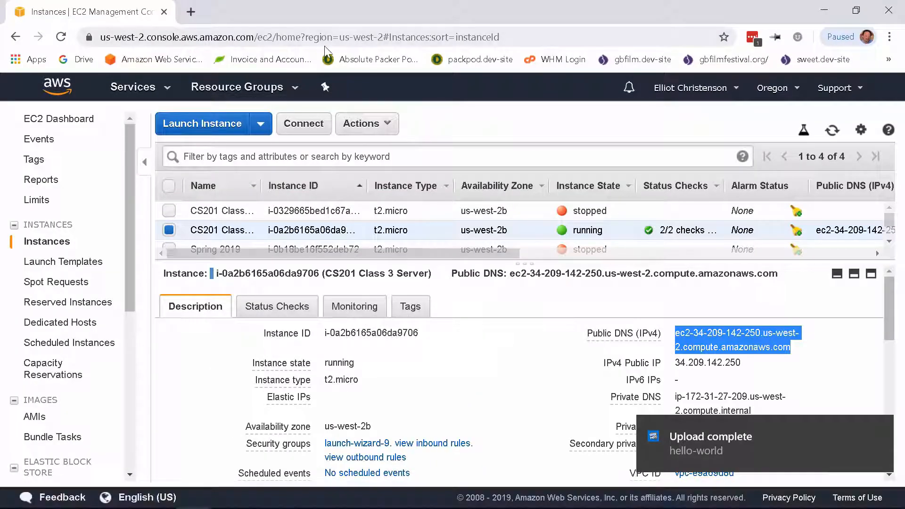
click(191, 16)
text(ec2-34-209-142-250.us-west-2.compute.amazonaws.com)
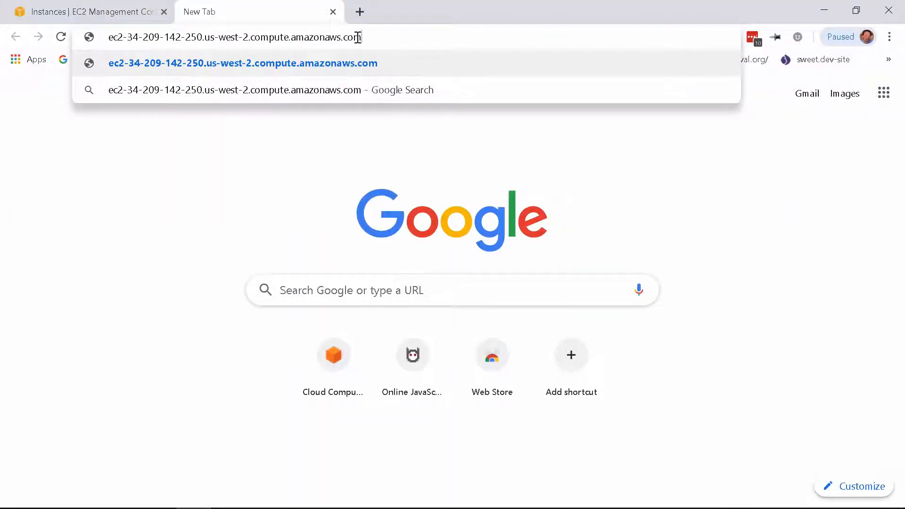
key(Return)
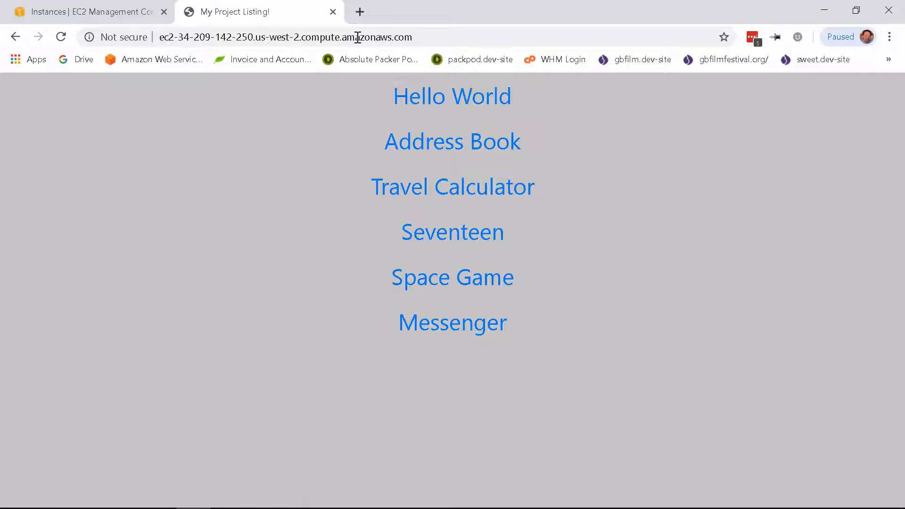
click(425, 94)
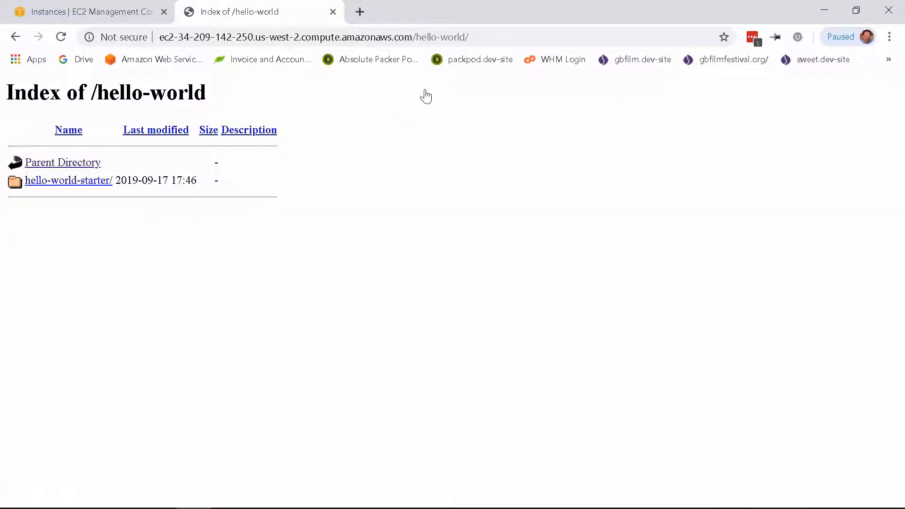
Step: Switch back to the 2019Fall folder and the Cyberduck browser, and close the Transfers window
key(super+Tab)
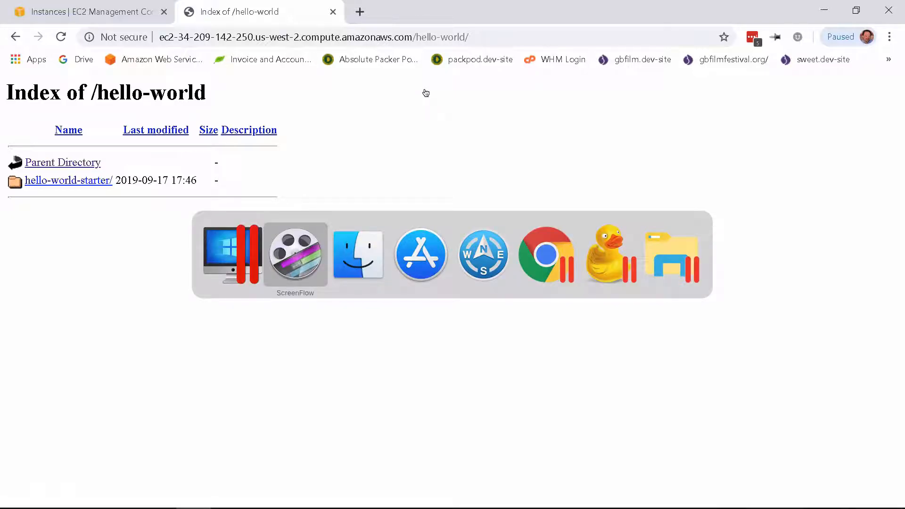
key(super+Tab)
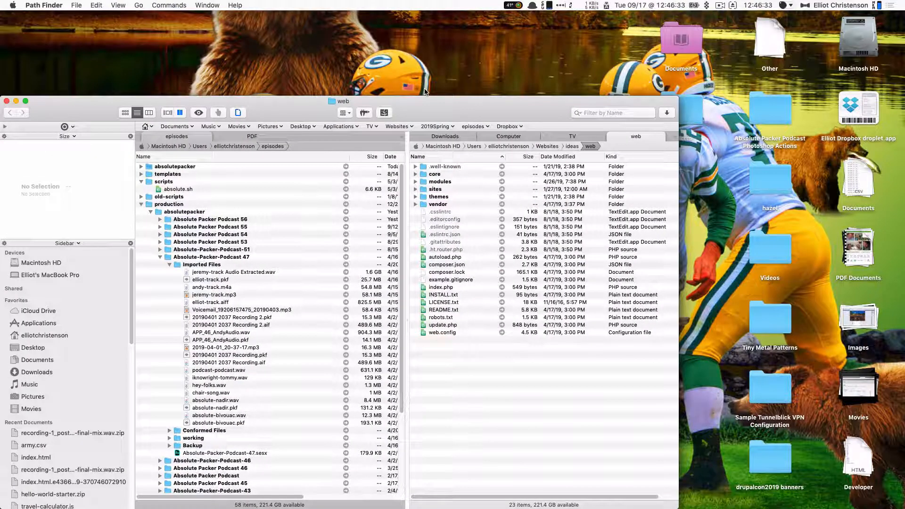
key(super+Tab)
key(super+Tab)
key(super+Tab)
key(super+Tab)
key(super+Tab)
key(super+Tab)
key(super+Tab)
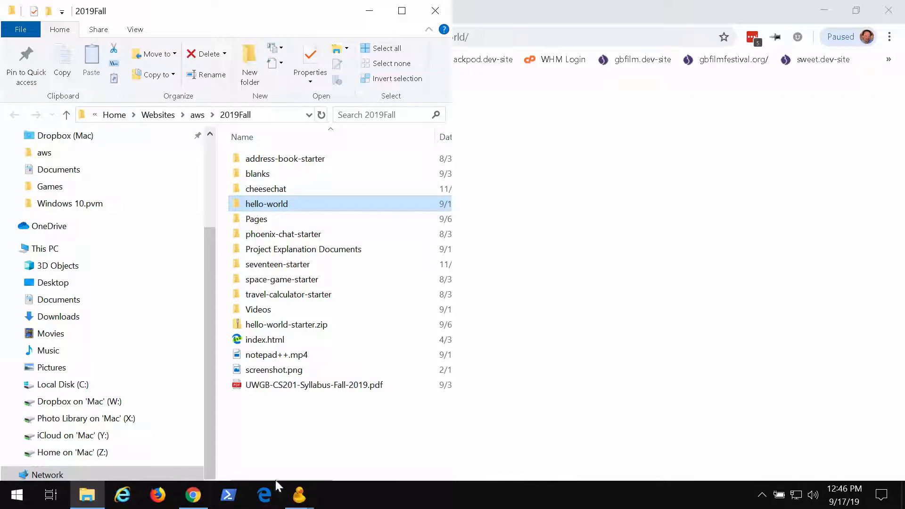
click(299, 495)
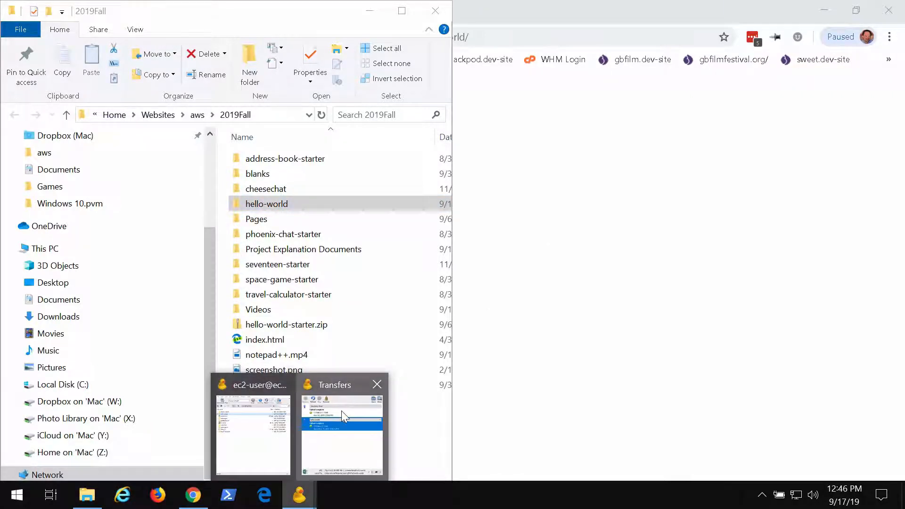
click(341, 411)
click(300, 494)
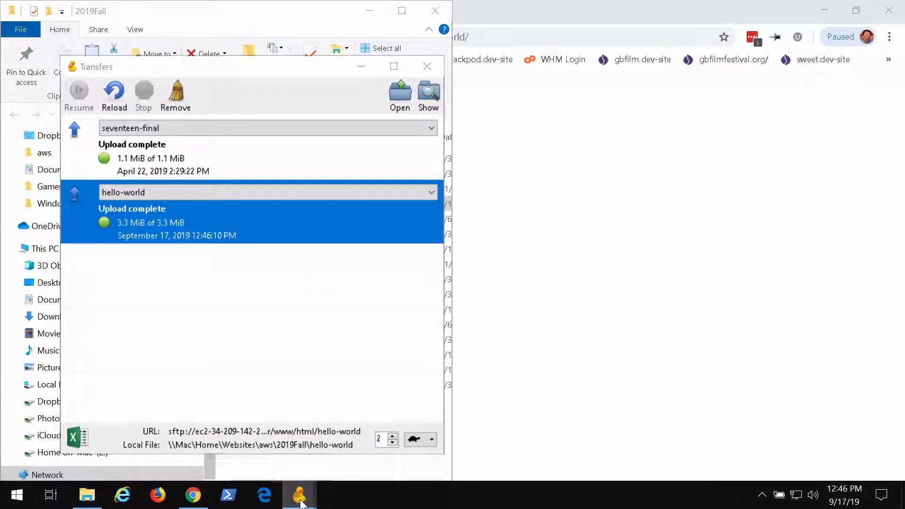
click(240, 431)
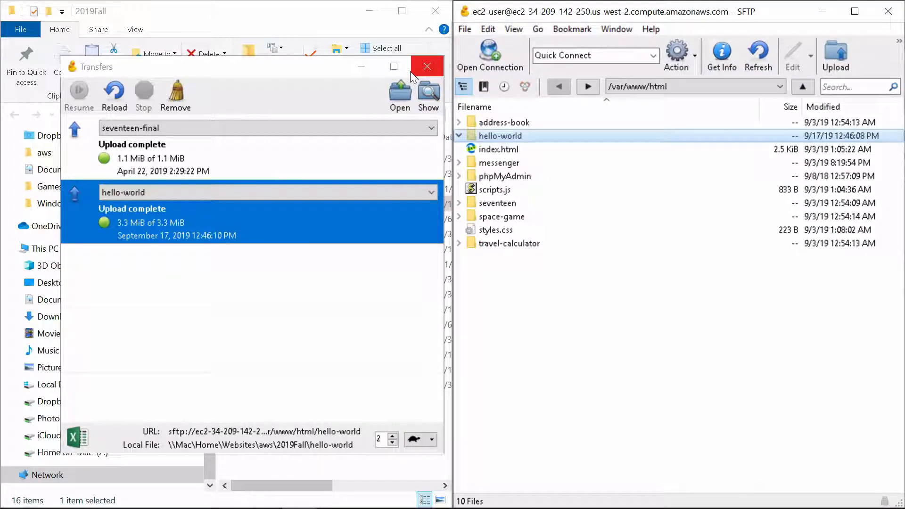
click(426, 67)
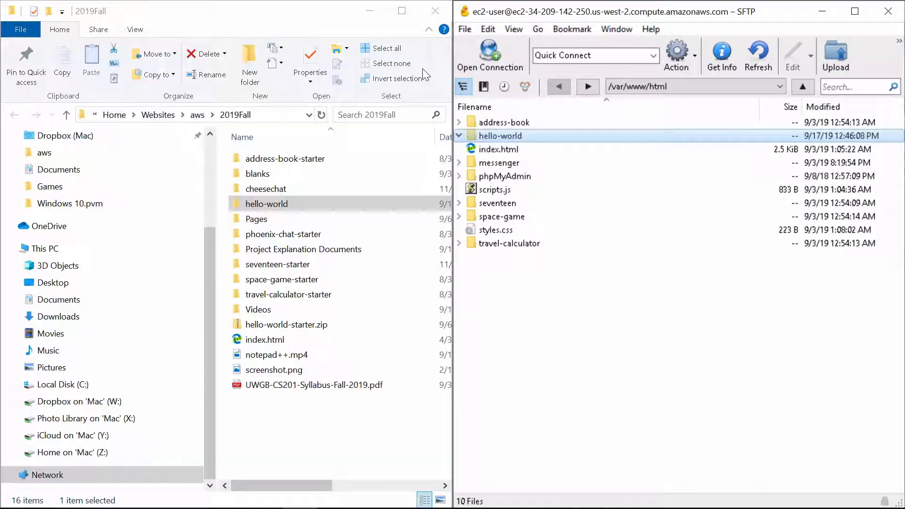
Step: Delete the uploaded hello-world folder from /var/www/html on the server
click(485, 136)
right_click(487, 134)
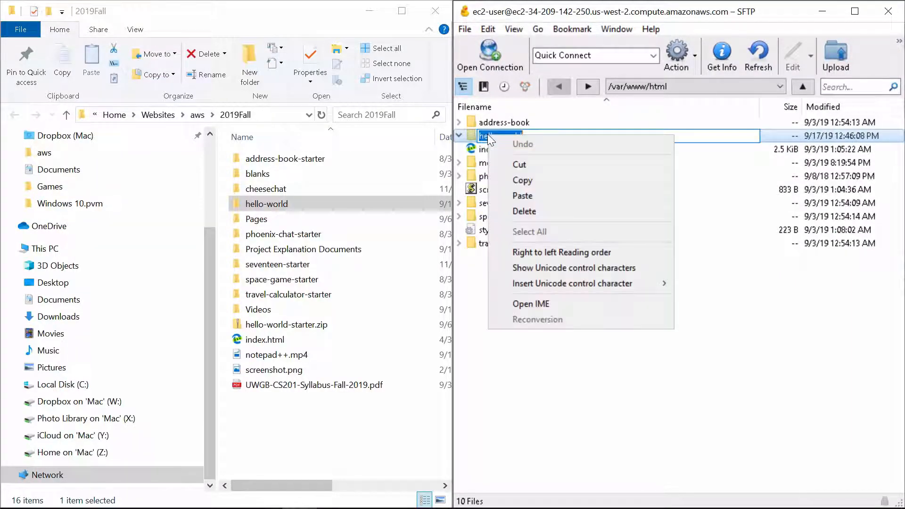
click(477, 321)
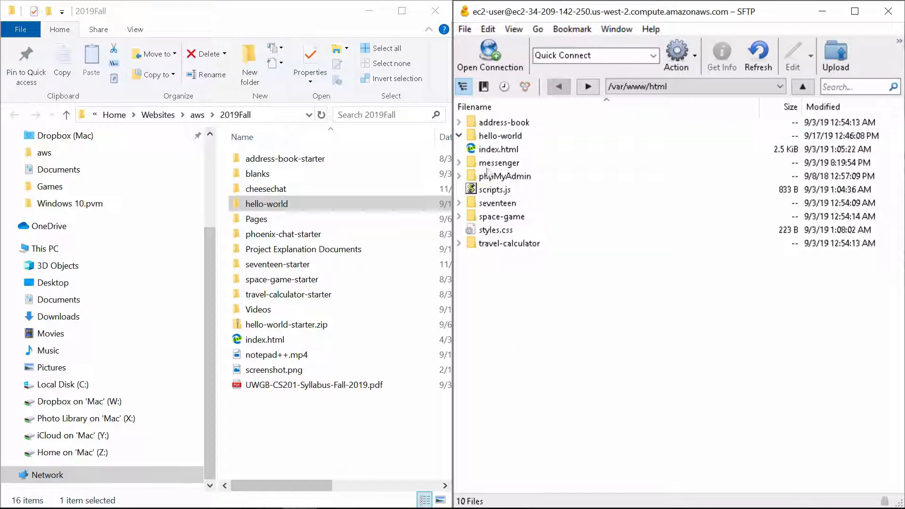
click(486, 135)
right_click(486, 135)
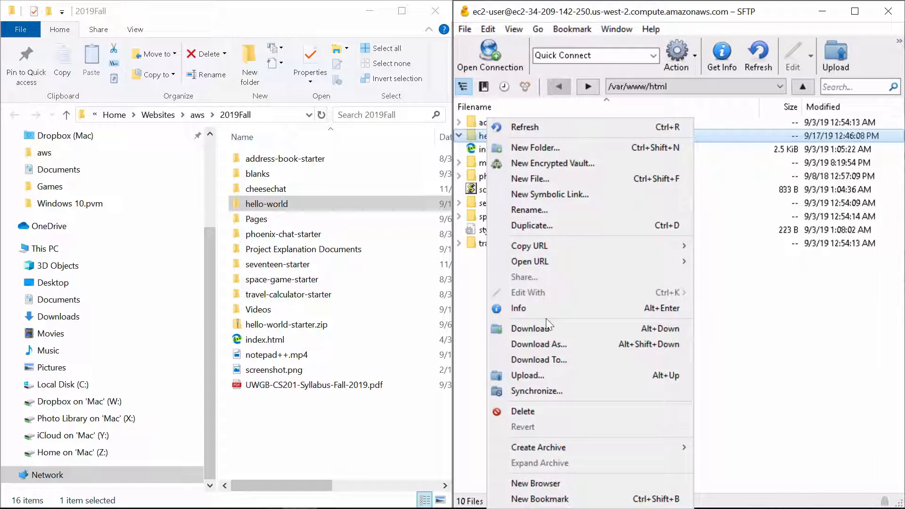
click(532, 411)
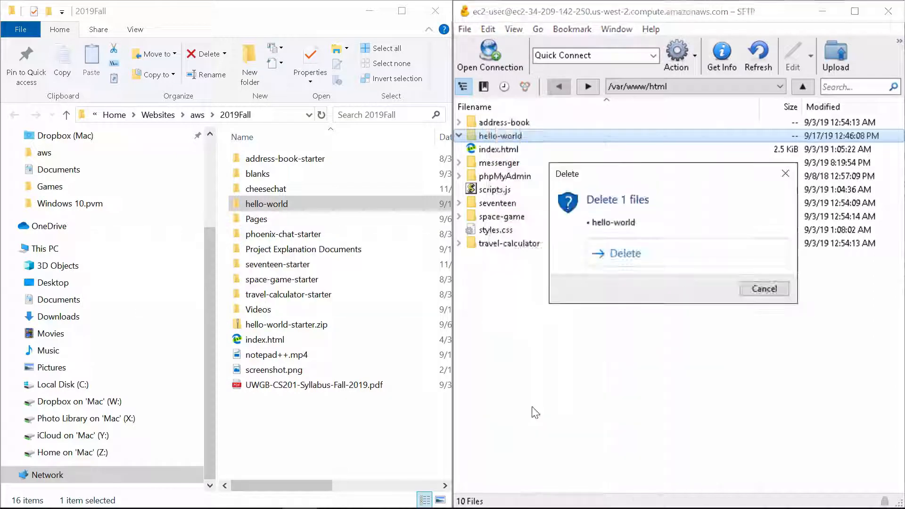
click(634, 263)
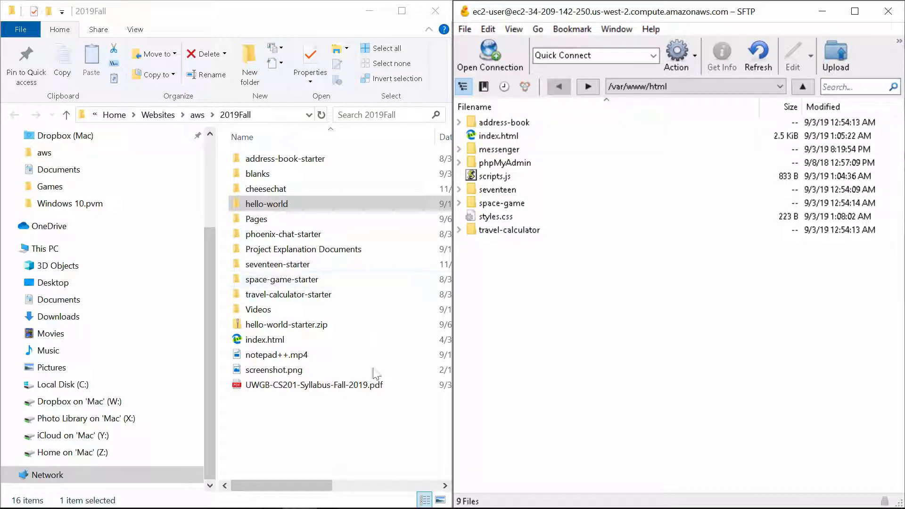
Step: Open the hello-world-starter folder inside the local hello-world folder
click(270, 206)
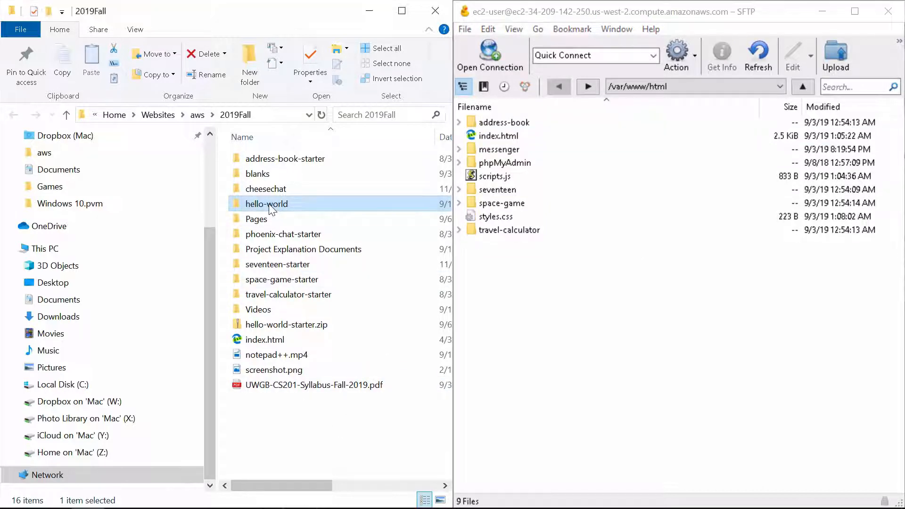
double_click(270, 206)
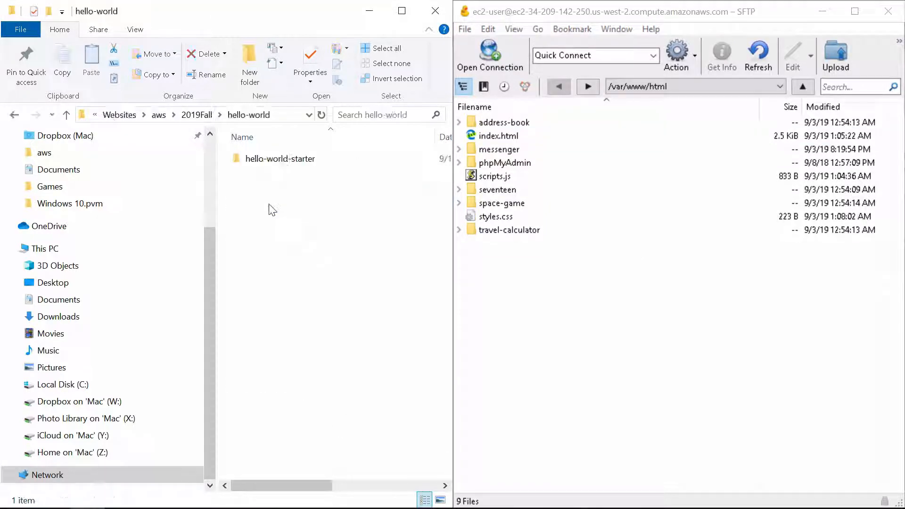
double_click(280, 161)
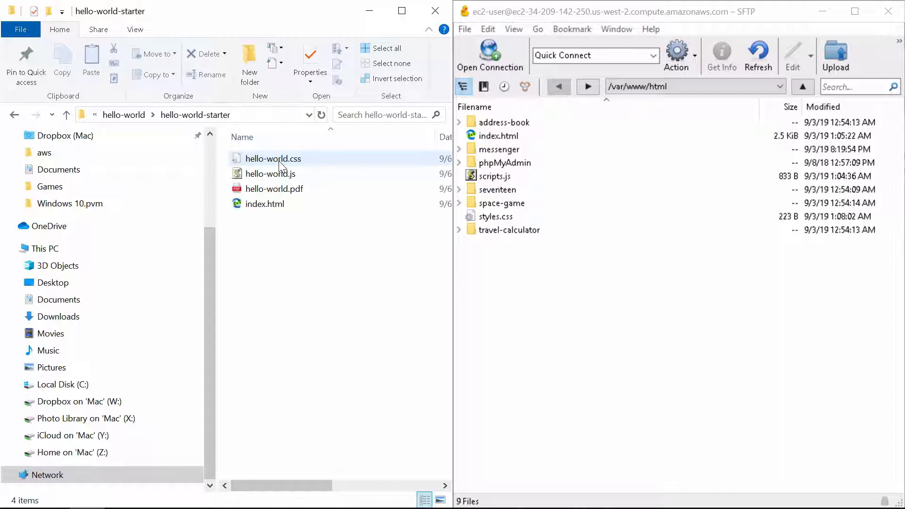
key(ctrl+a)
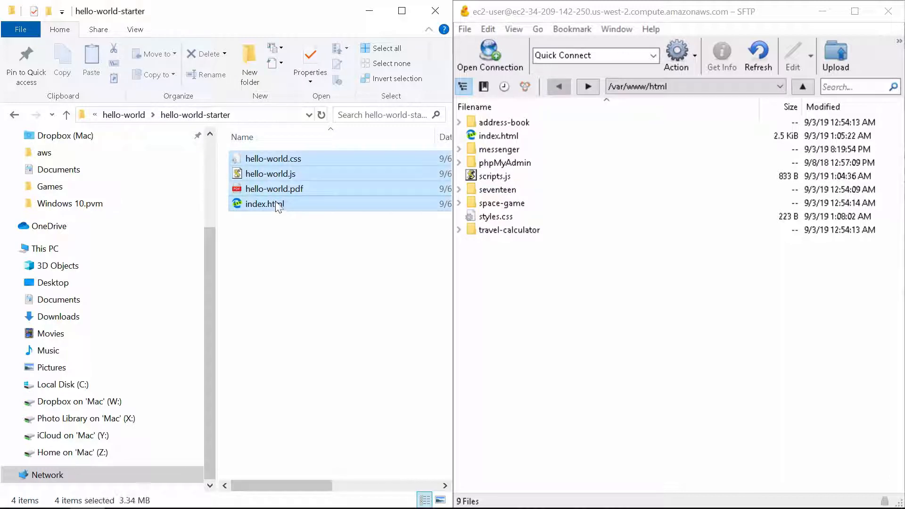
double_click(281, 189)
key(super)
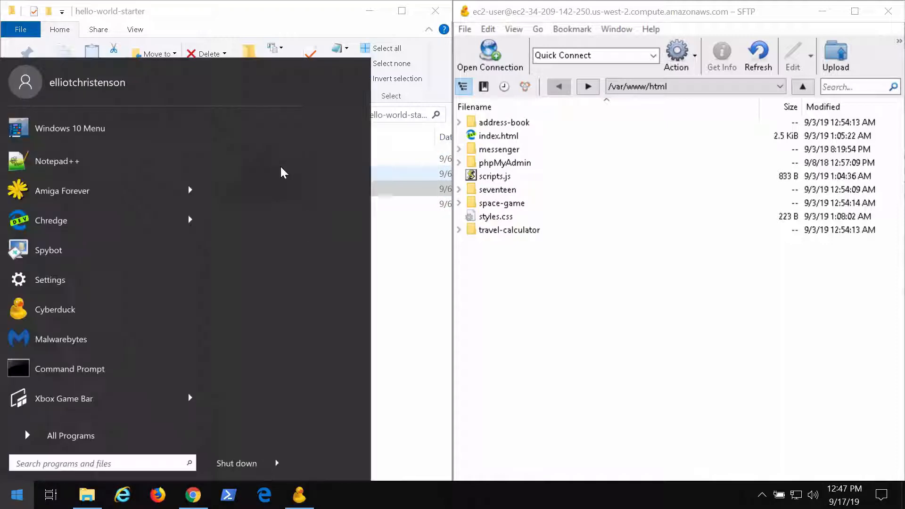
click(426, 264)
click(287, 161)
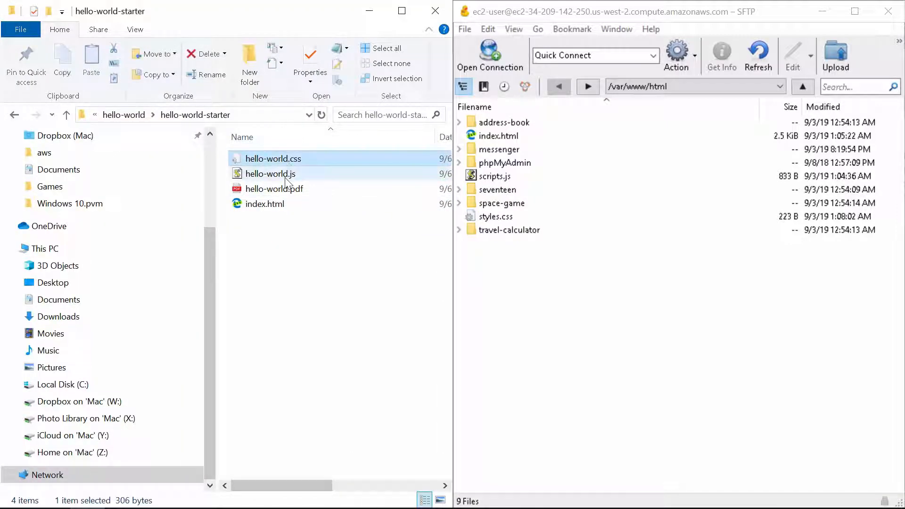
key(Down)
key(super)
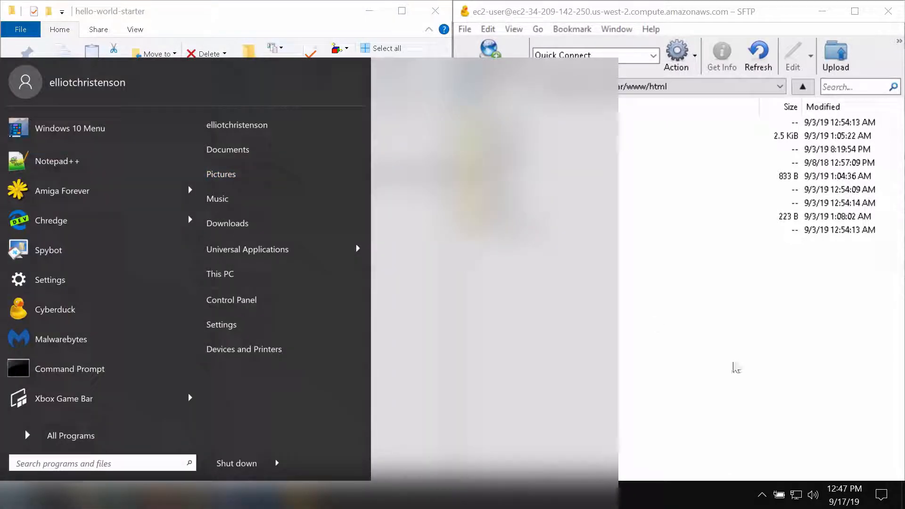
click(737, 364)
Step: Move hello-world.css, hello-world.js and index.html from hello-world-starter up into the local hello-world folder
click(295, 161)
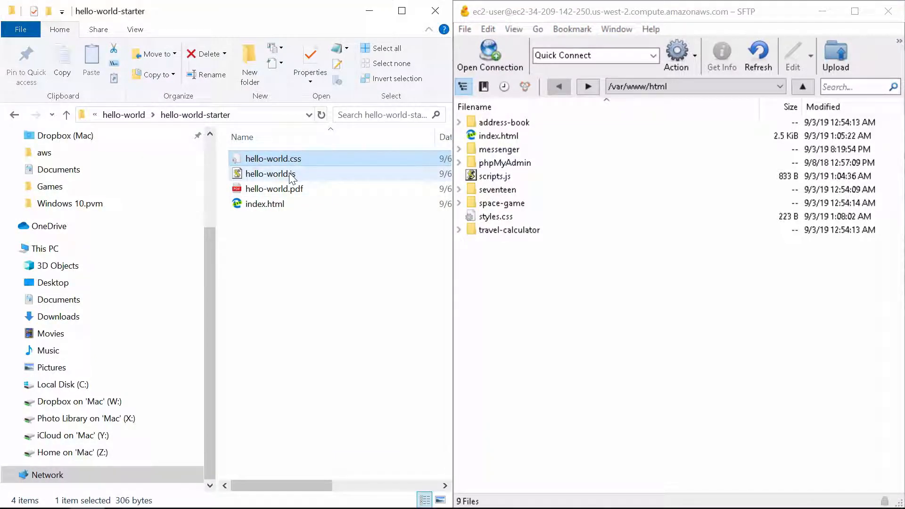
ctrl+click(289, 174)
ctrl+click(279, 205)
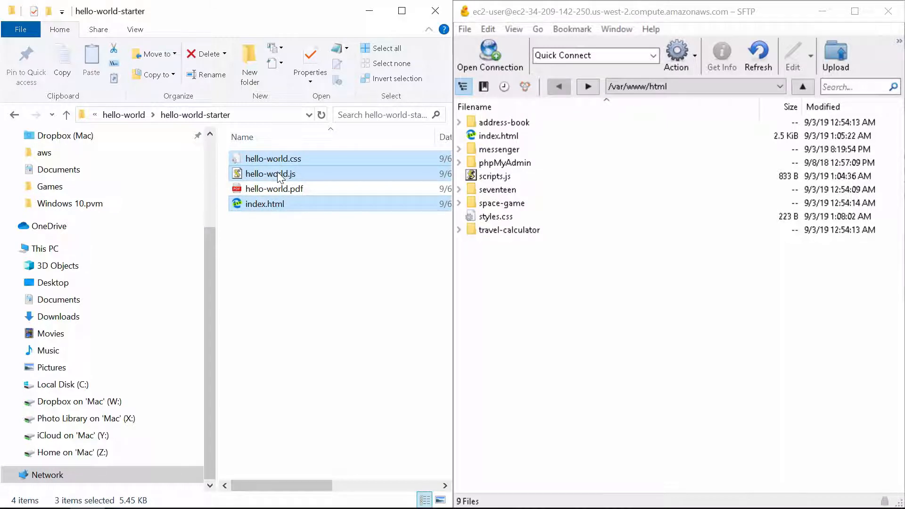
drag(277, 172, 269, 252)
drag(188, 198, 129, 114)
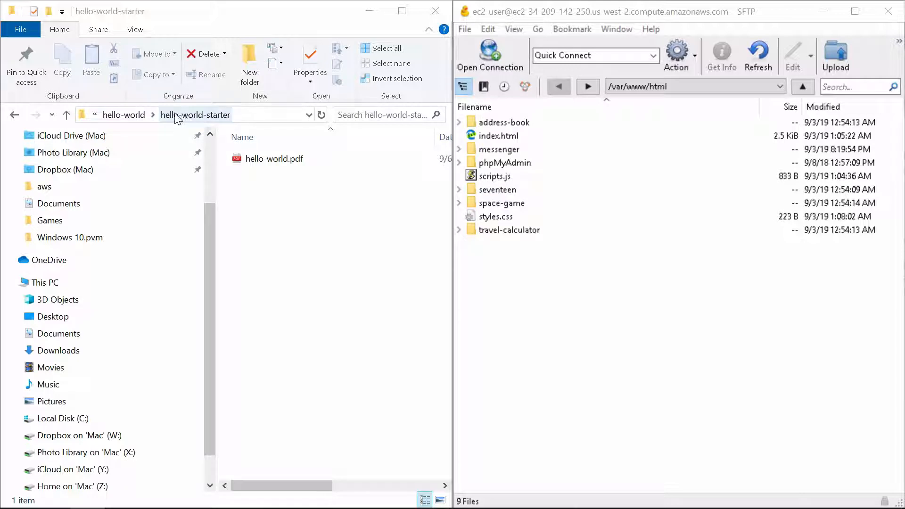
Step: Permanently delete the hello-world-starter folder from the local hello-world folder
click(131, 120)
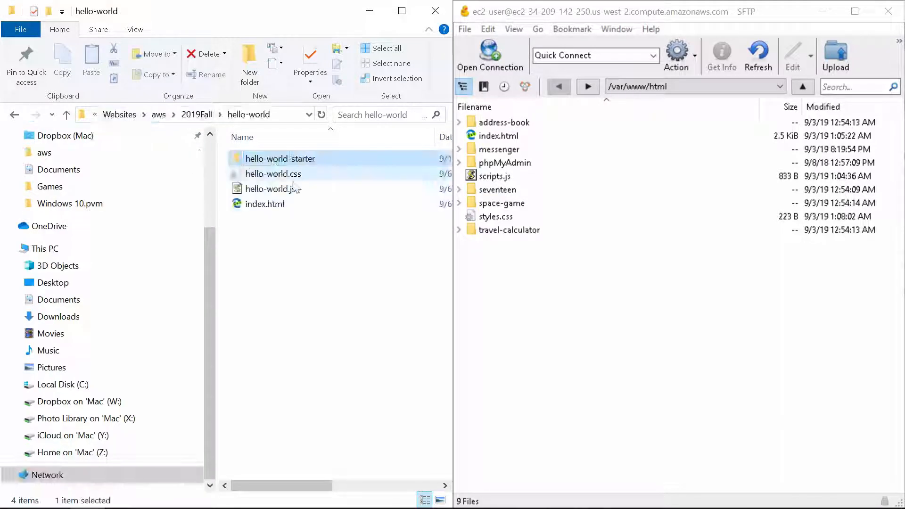
right_click(291, 157)
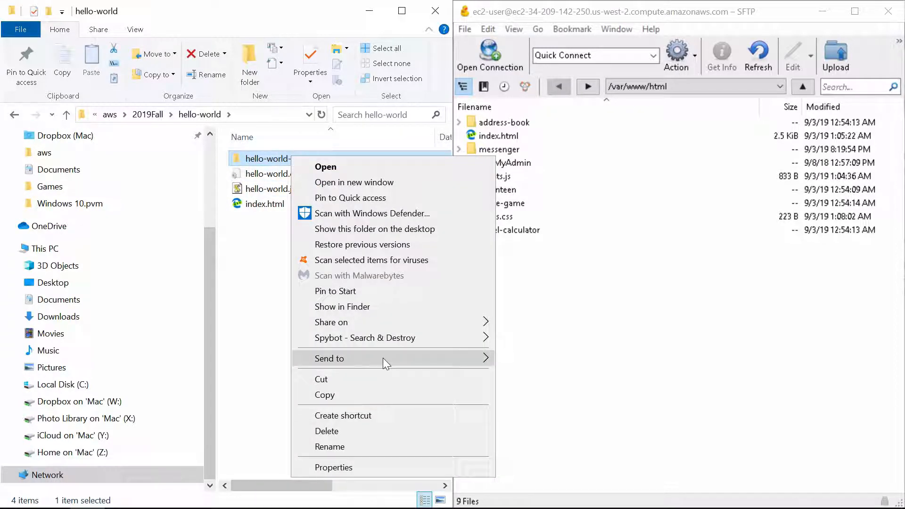
click(364, 431)
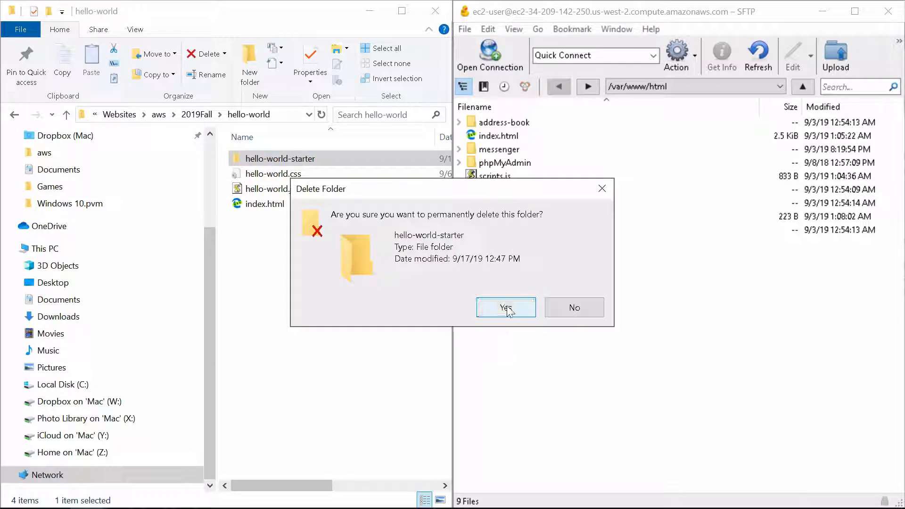
click(510, 312)
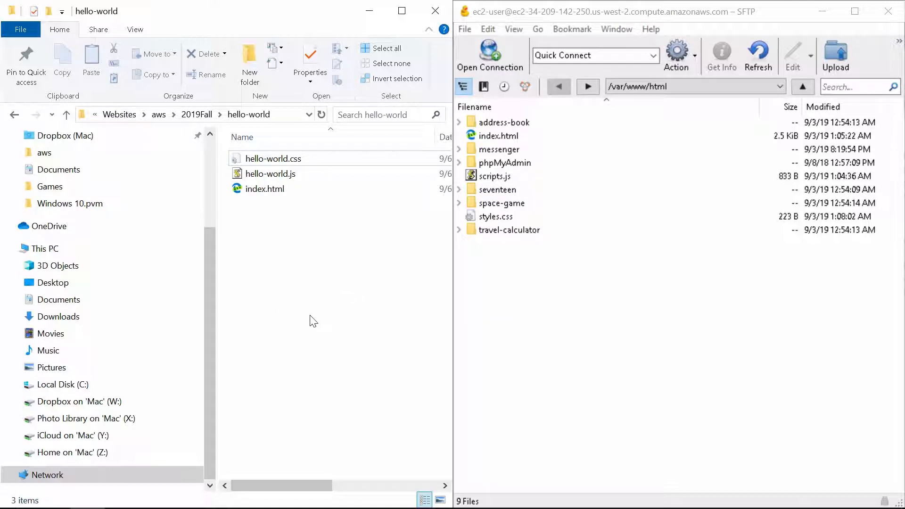
Step: Go back to the local 2019Fall folder and upload its hello-world folder into /var/www/html on the server
click(200, 114)
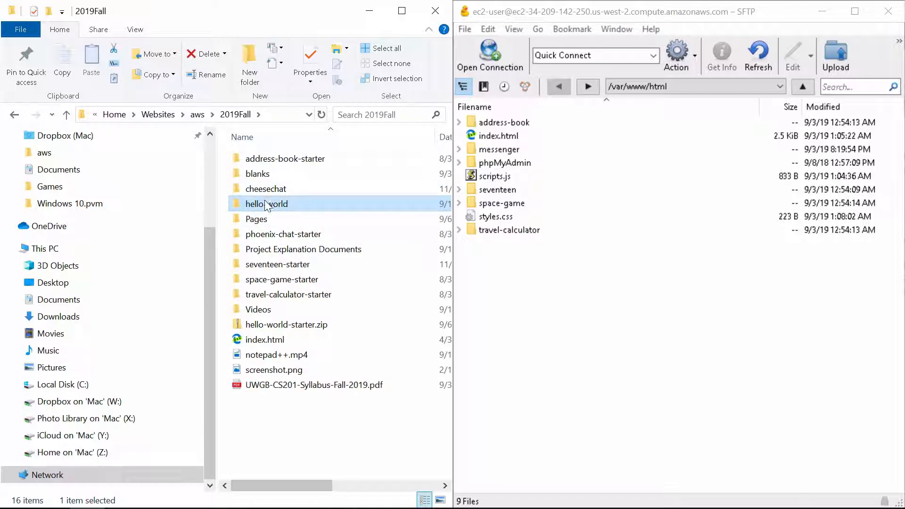
drag(266, 206, 553, 311)
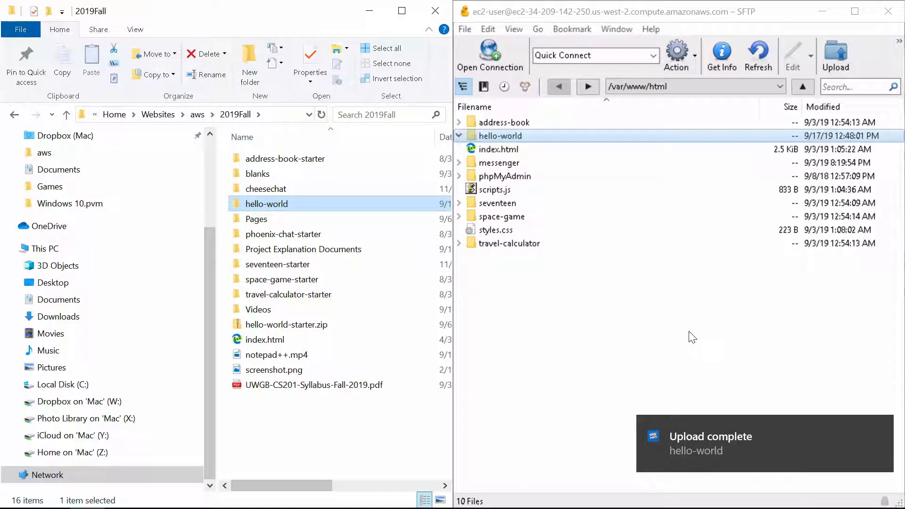
Step: Switch to Chrome and reload the server's /hello-world/ page
key(super+Tab)
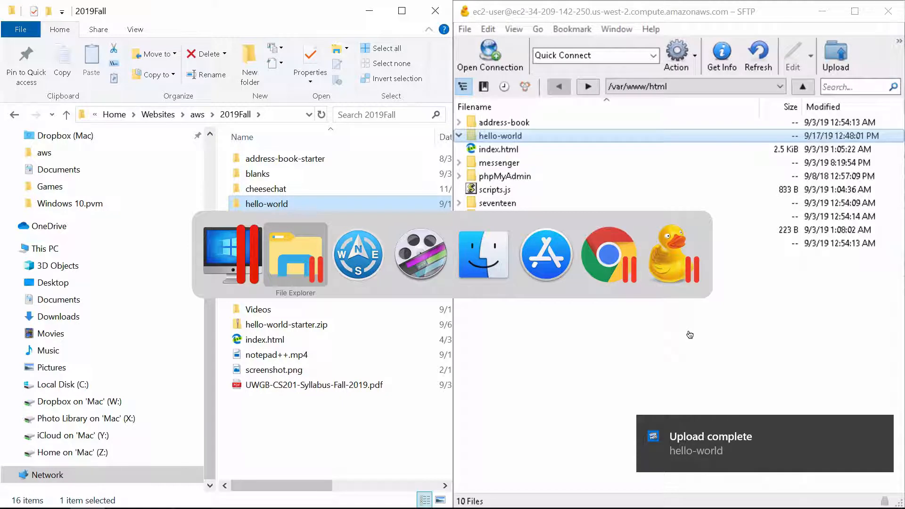
key(super+Tab)
key(super+Tab)
key(super+Tab)
key(super+Tab)
key(super+Tab)
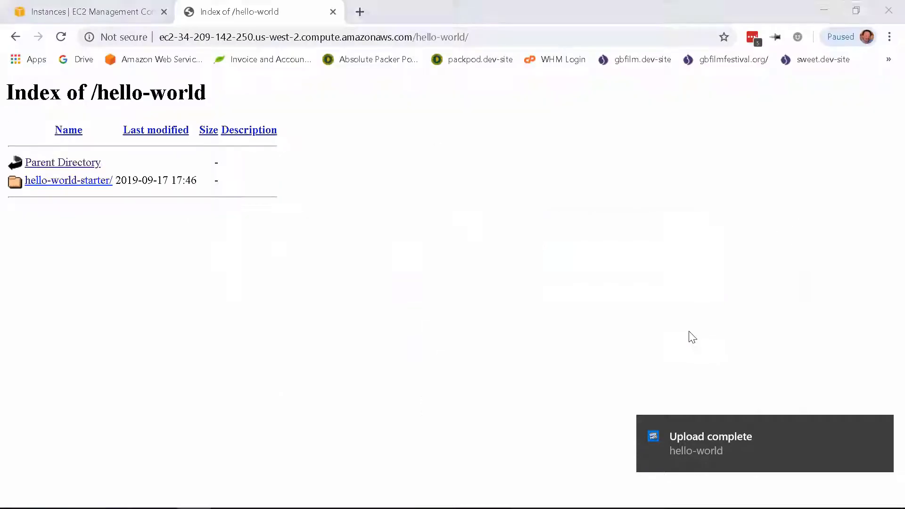
click(62, 38)
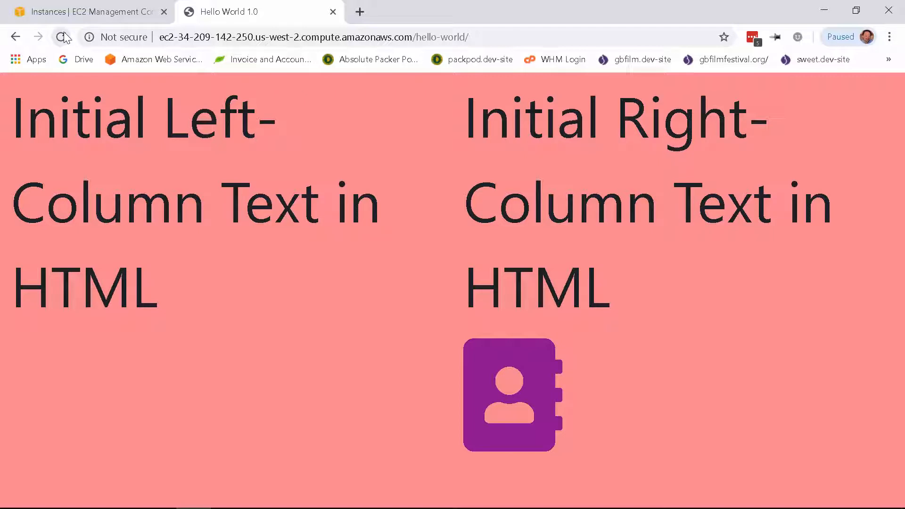
Step: Switch to File Explorer and open hello-world.css from the local hello-world folder in Notepad++
mouse_move(193, 504)
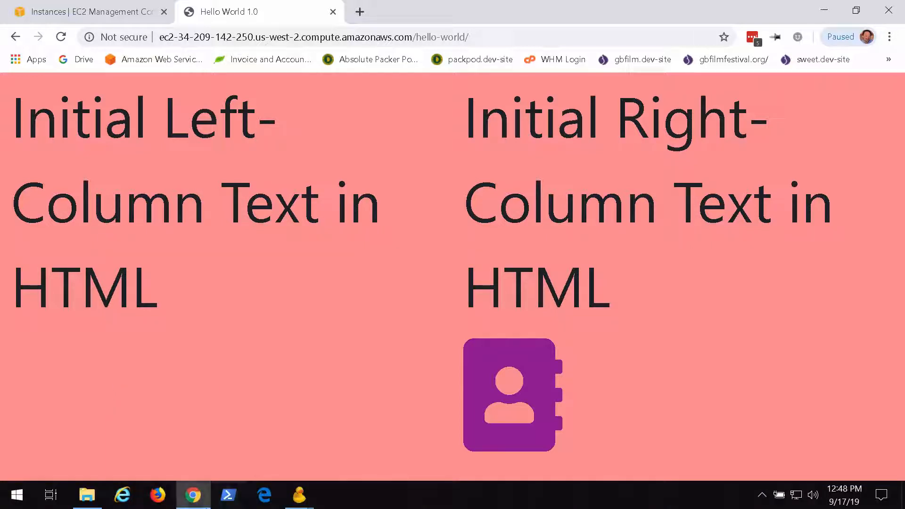
click(99, 500)
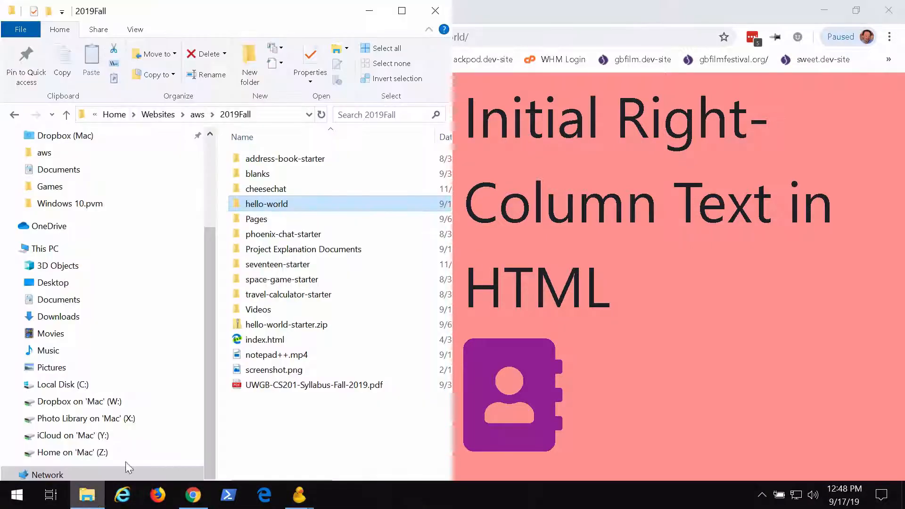
double_click(288, 205)
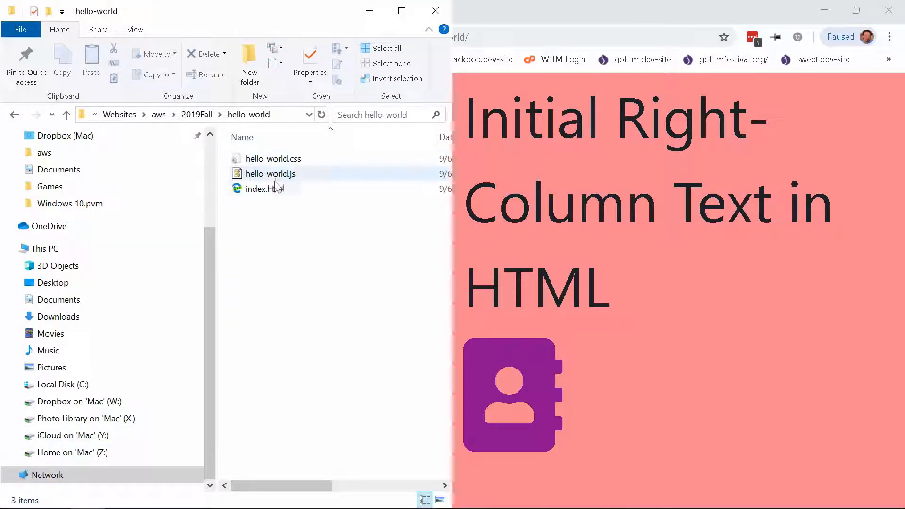
right_click(282, 159)
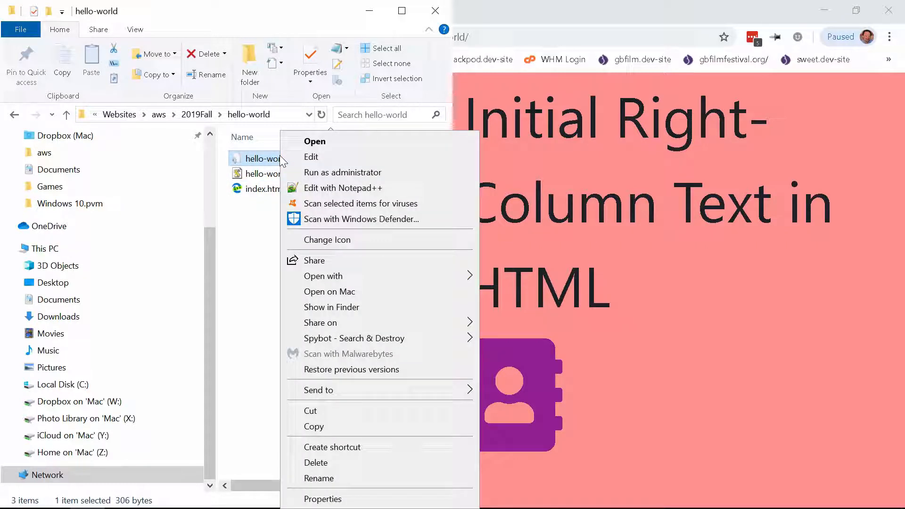
click(328, 188)
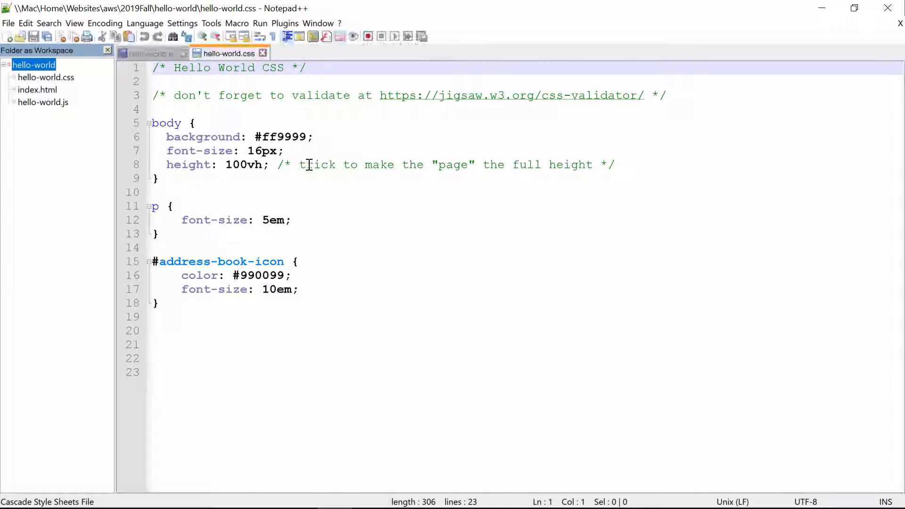
Step: Set the body background colour to #ffff99 in hello-world.css and save the file
click(291, 137)
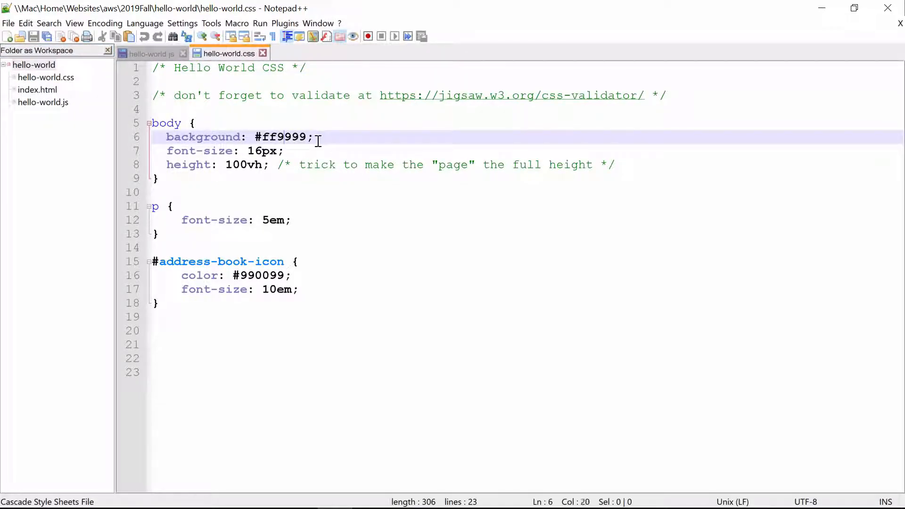
key(BackSpace)
key(BackSpace)
text(ff)
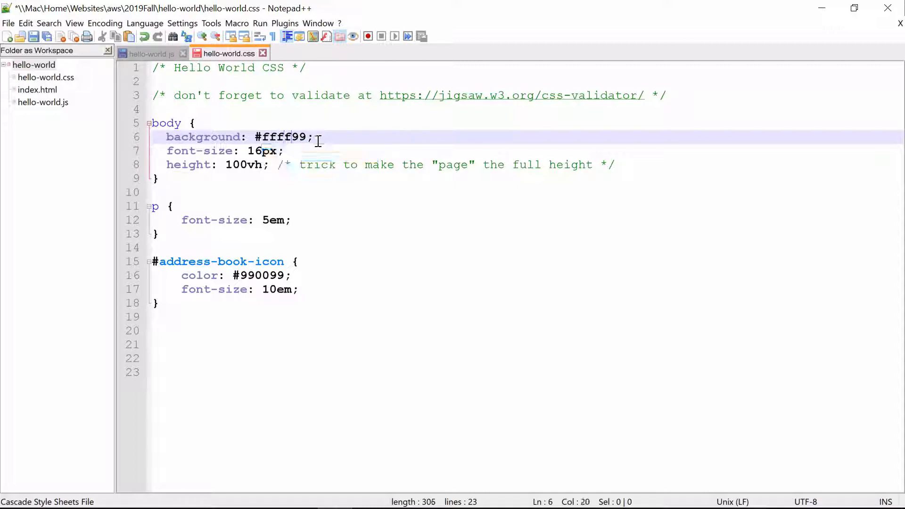
click(366, 216)
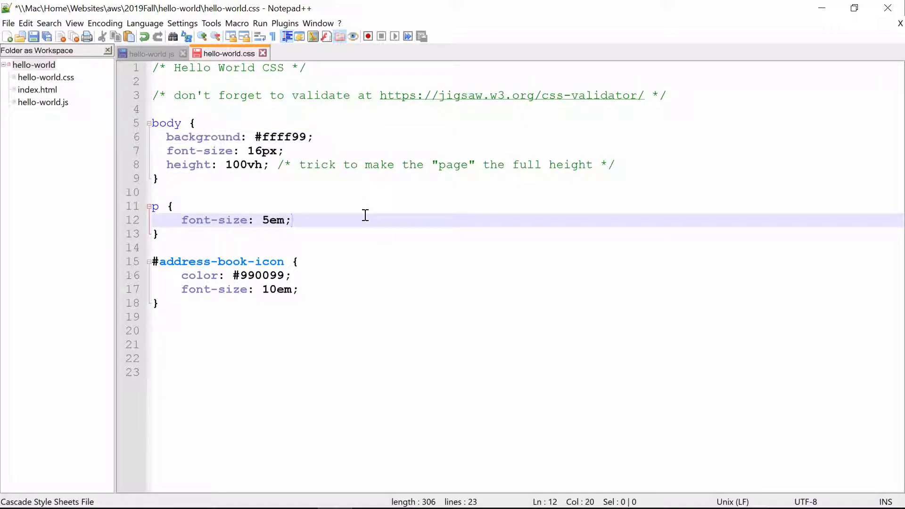
key(ctrl+s)
click(366, 255)
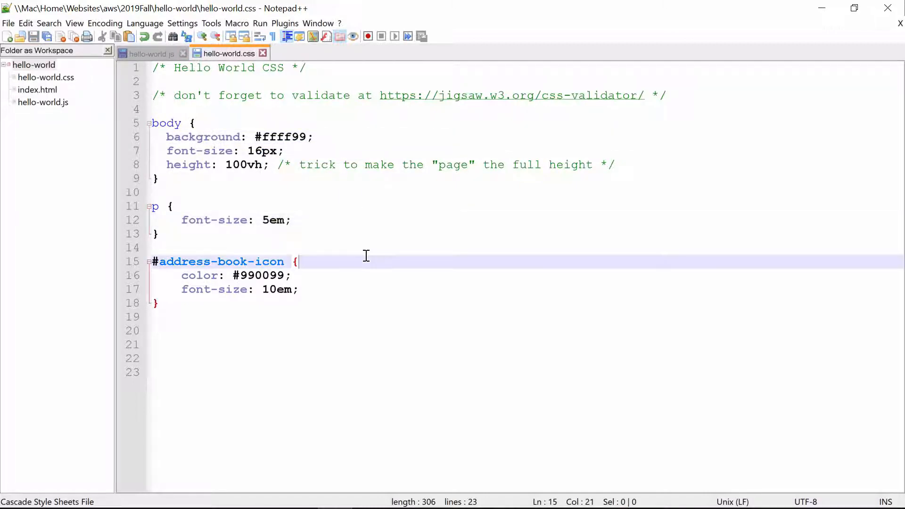
click(366, 244)
click(365, 208)
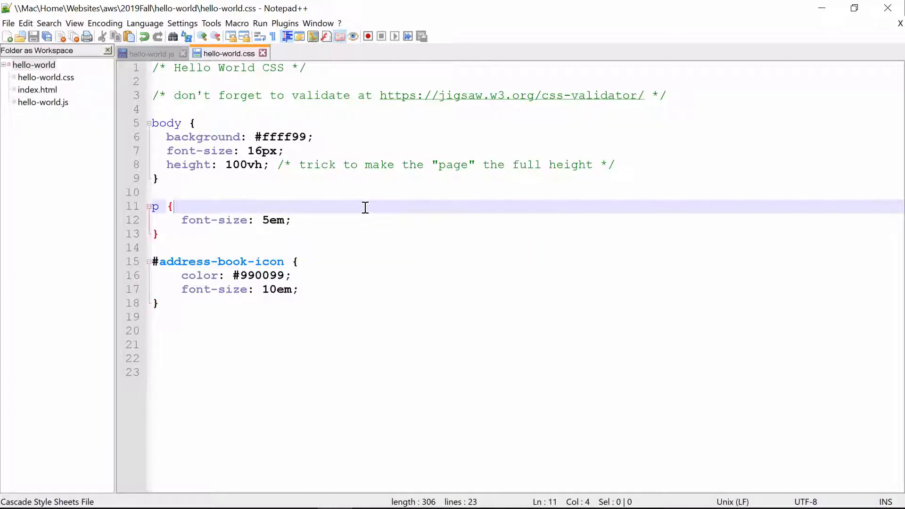
Step: Switch to Chrome and reload the Hello World page to check its background colour
key(super+Tab)
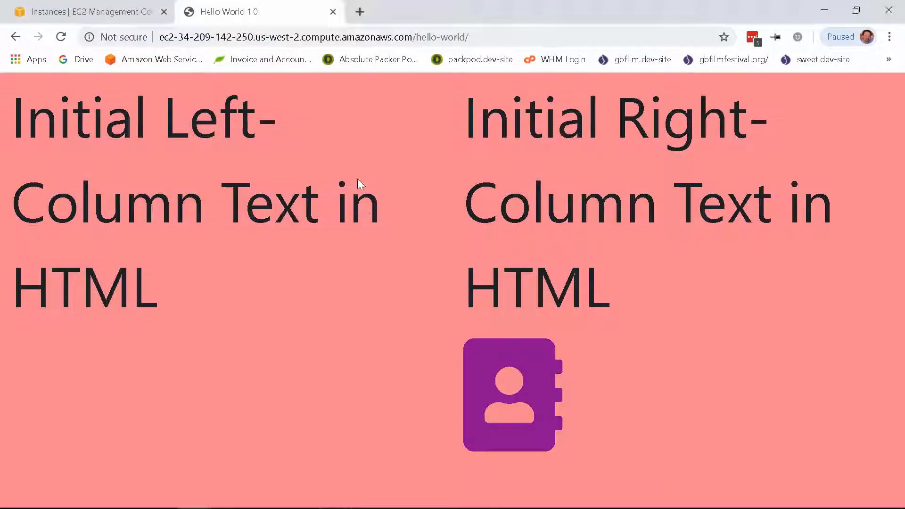
click(62, 37)
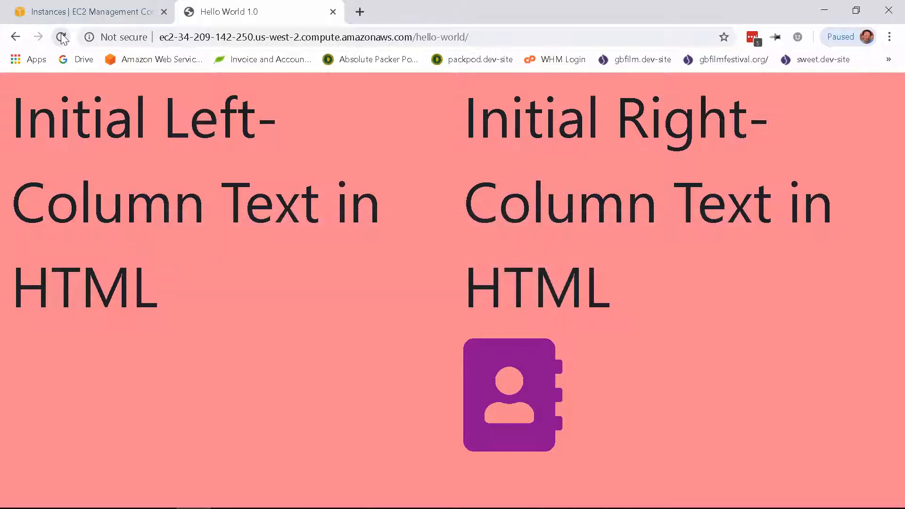
Step: Switch to File Explorer and Cyberduck and upload the local hello-world.css into /var/www/html/hello-world, overwriting the server's copy
key(super+Tab)
key(super+Tab)
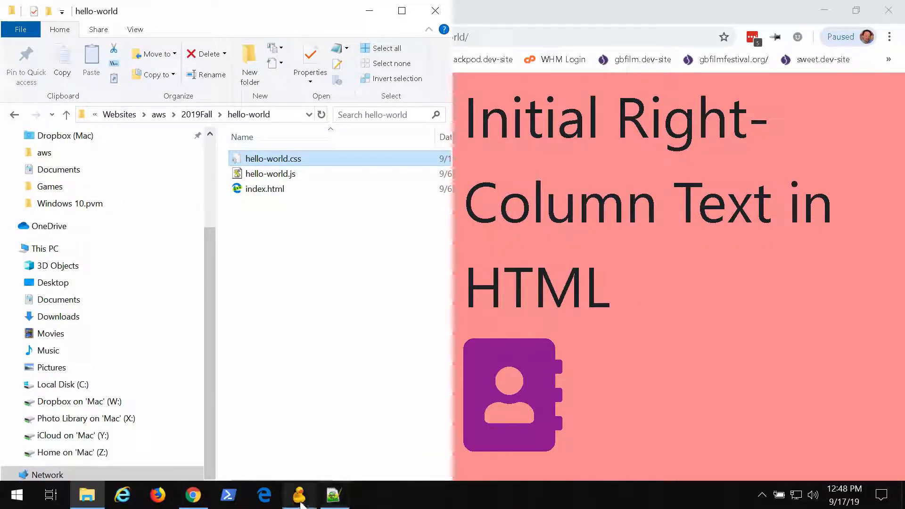
click(300, 502)
click(260, 438)
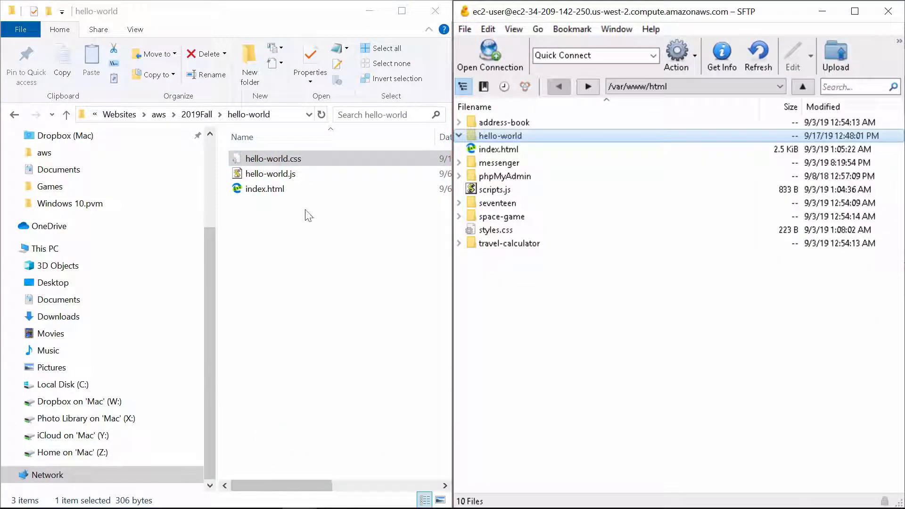
click(286, 157)
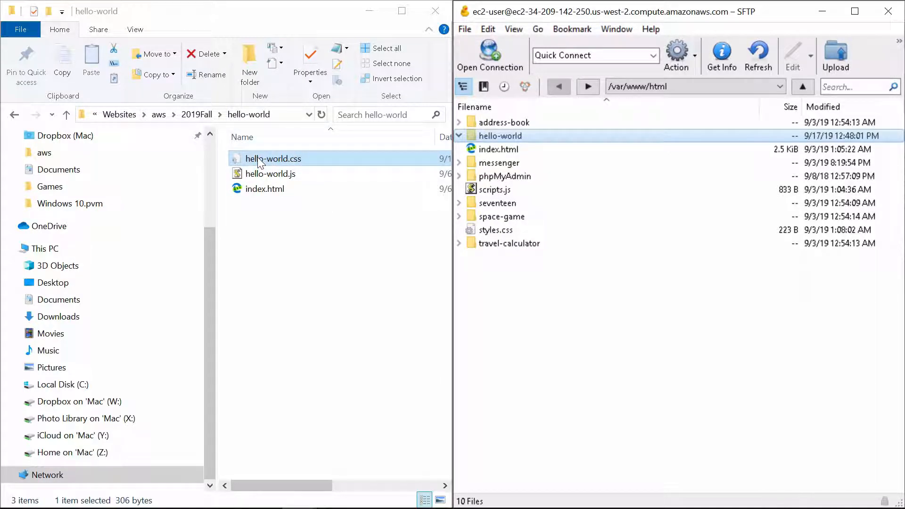
drag(257, 157, 496, 136)
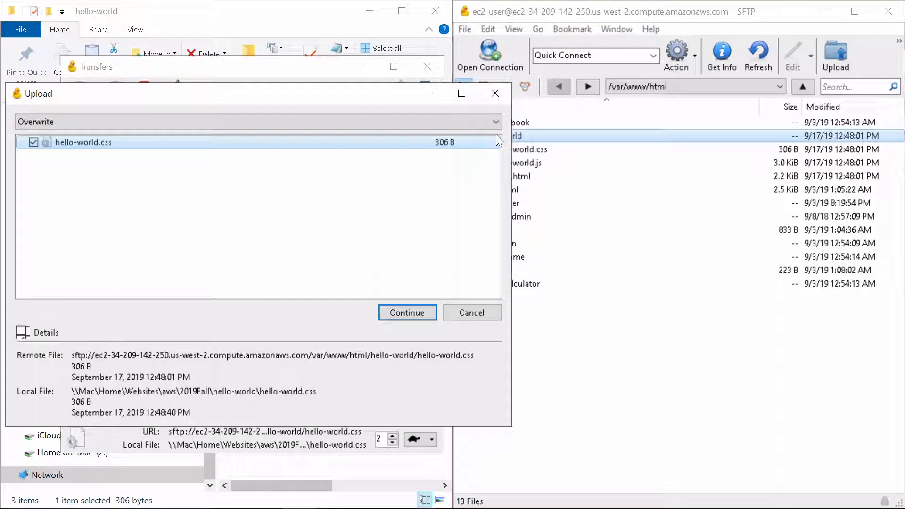
click(408, 312)
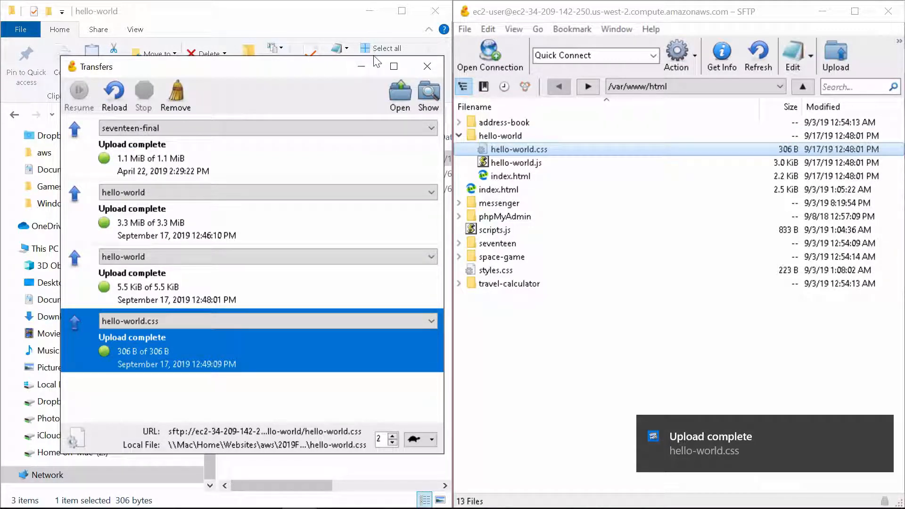
click(425, 65)
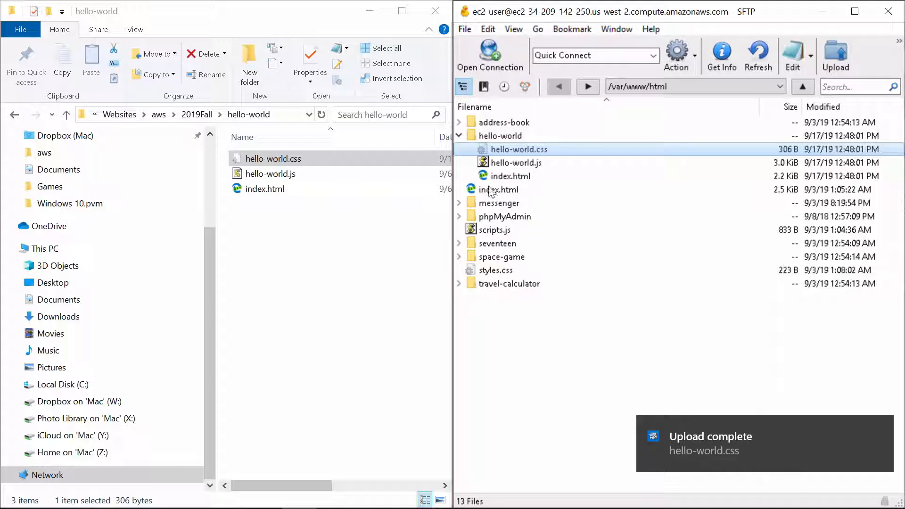
Step: Switch to Chrome and reload the /hello-world/ page to check the uploaded stylesheet
key(super+Tab)
key(super+Tab)
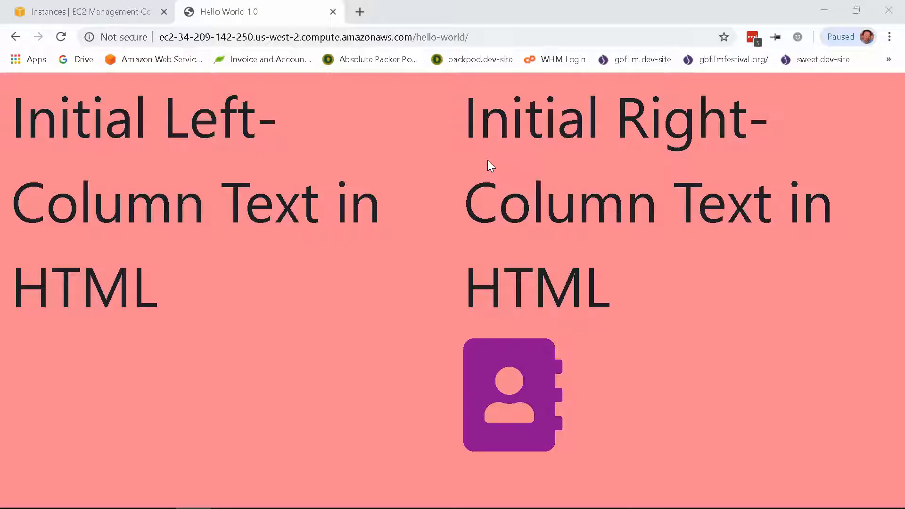
click(56, 39)
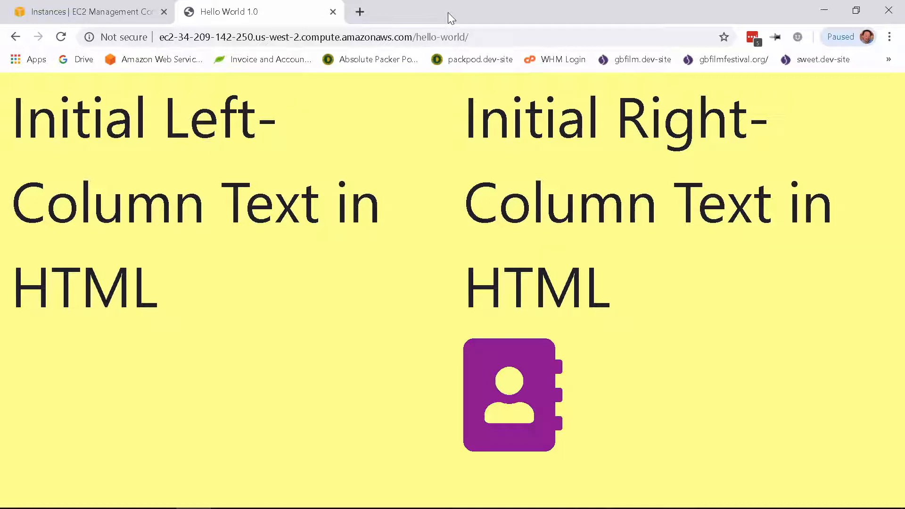
Step: Switch to Cyberduck to review the /var/www/html listing with nothing selected, and return to the Hello World page in Chrome
key(super+Tab)
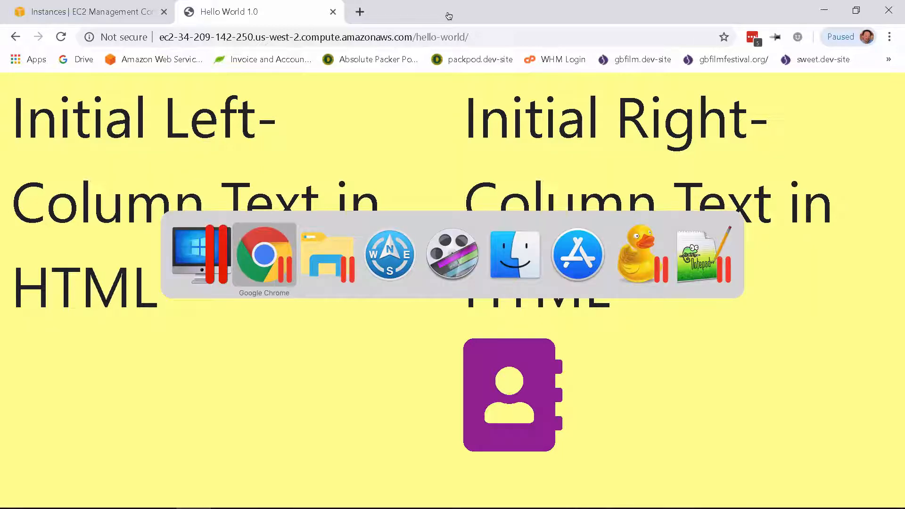
key(super+Tab)
key(super+Tab)
key(super+Tab)
key(super+Tab)
key(super+Tab)
key(super+Tab)
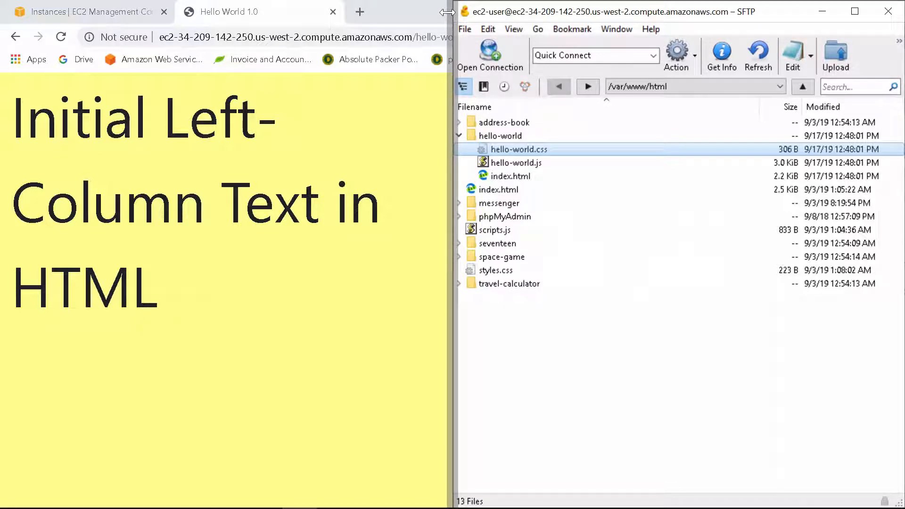
click(574, 372)
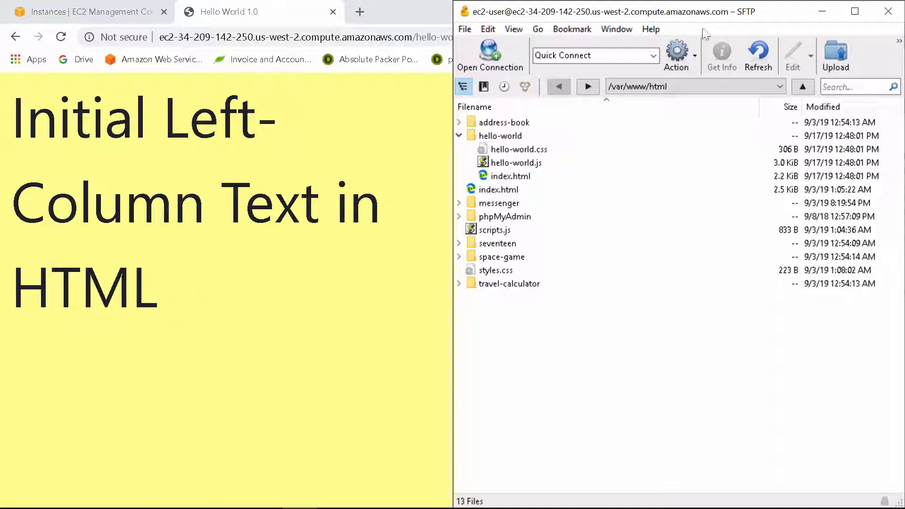
double_click(393, 17)
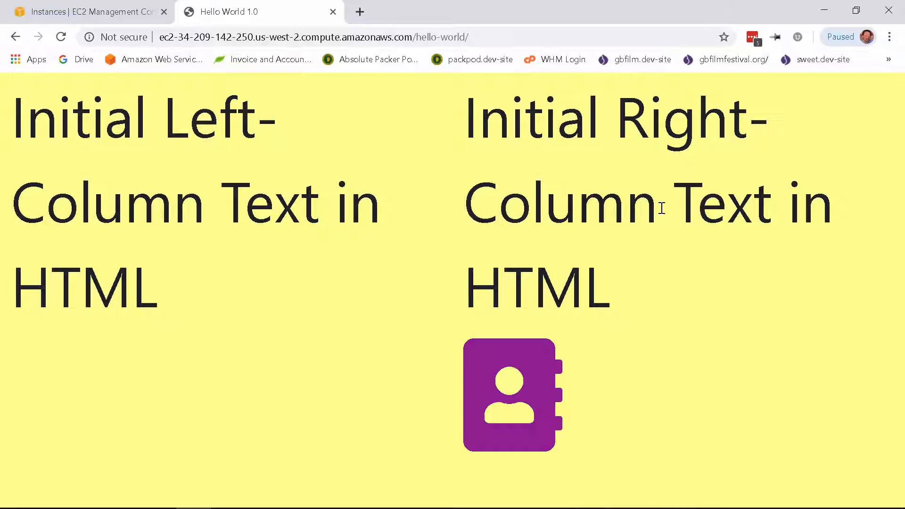
key(ctrl+Left)
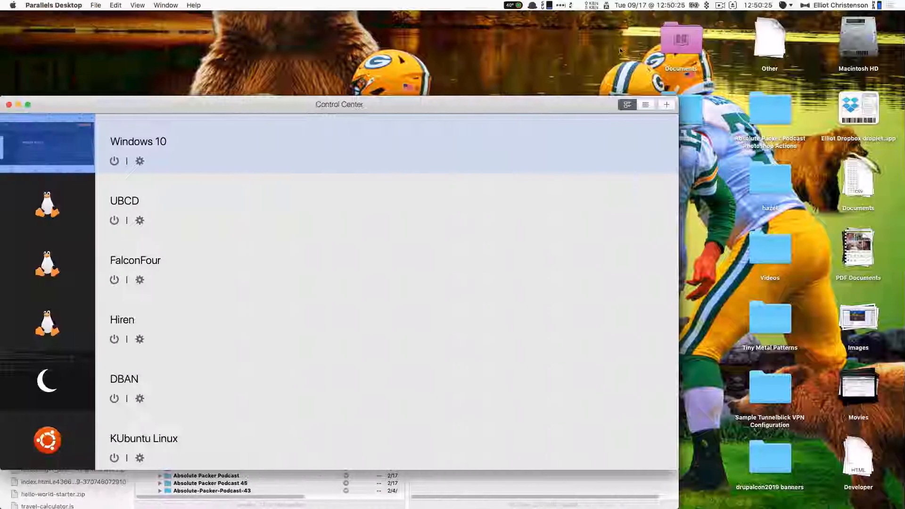
click(719, 5)
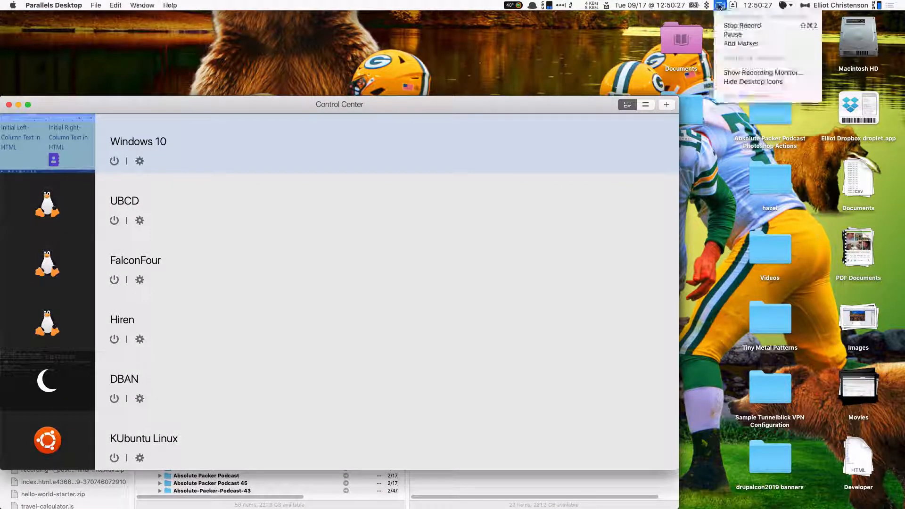